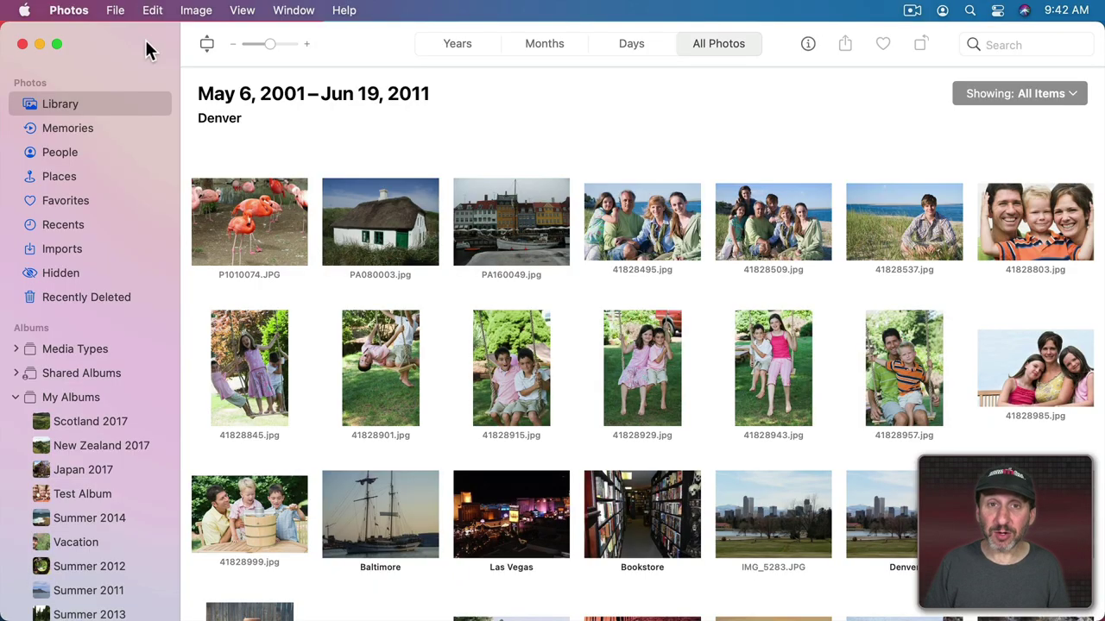
- Create a new regular album, keeping the default name Untitled Album
click(115, 9)
click(118, 35)
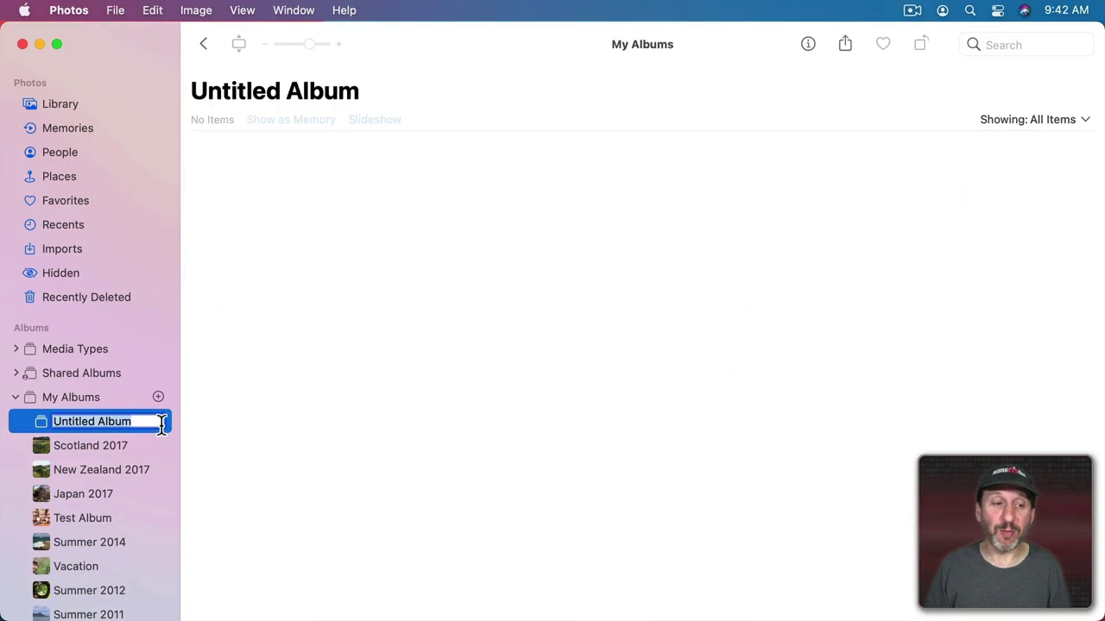
click(57, 104)
- Add PA080003 and PA160049 to Untitled Album, then remove PA160049 from it
drag(367, 212, 117, 422)
drag(526, 252, 104, 429)
click(85, 423)
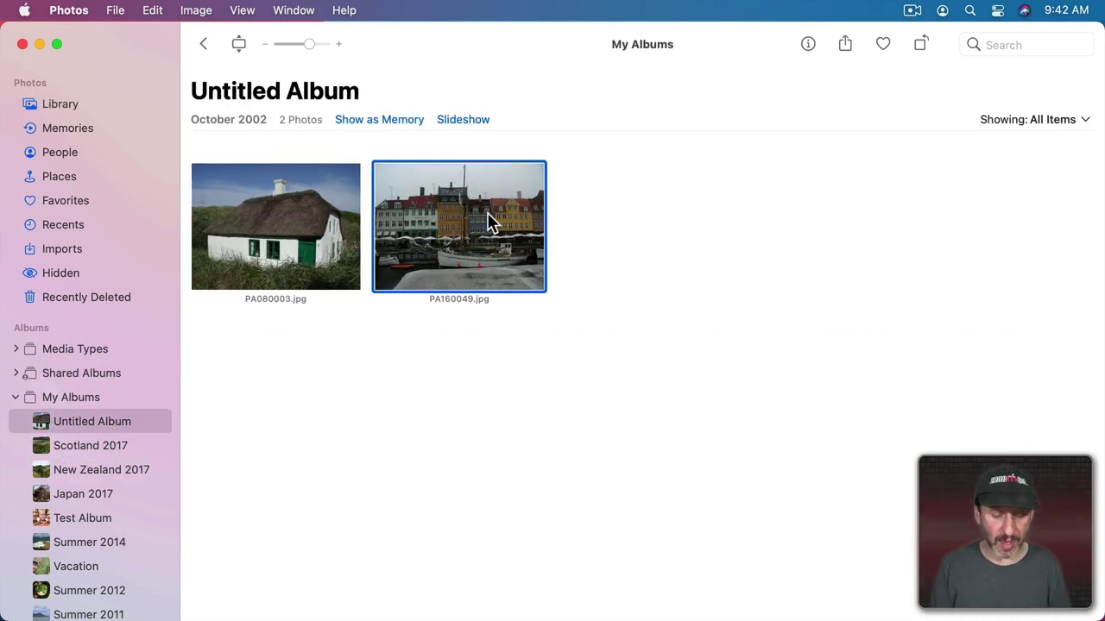
key(BackSpace)
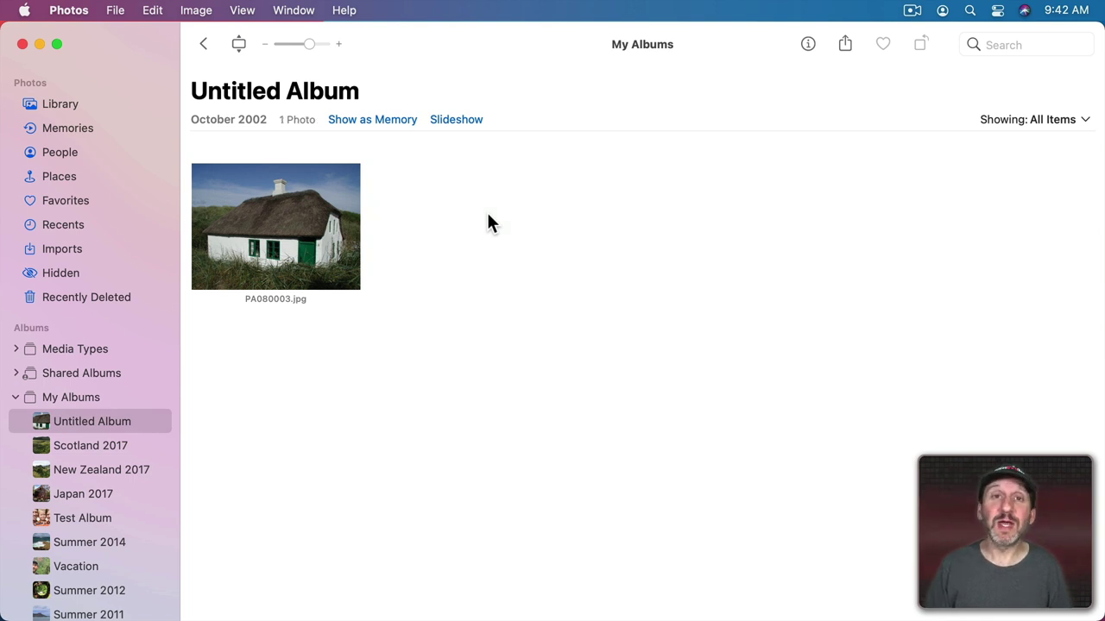
- From the full library, create a smart album named Test with its condition set to Date Captured
click(49, 102)
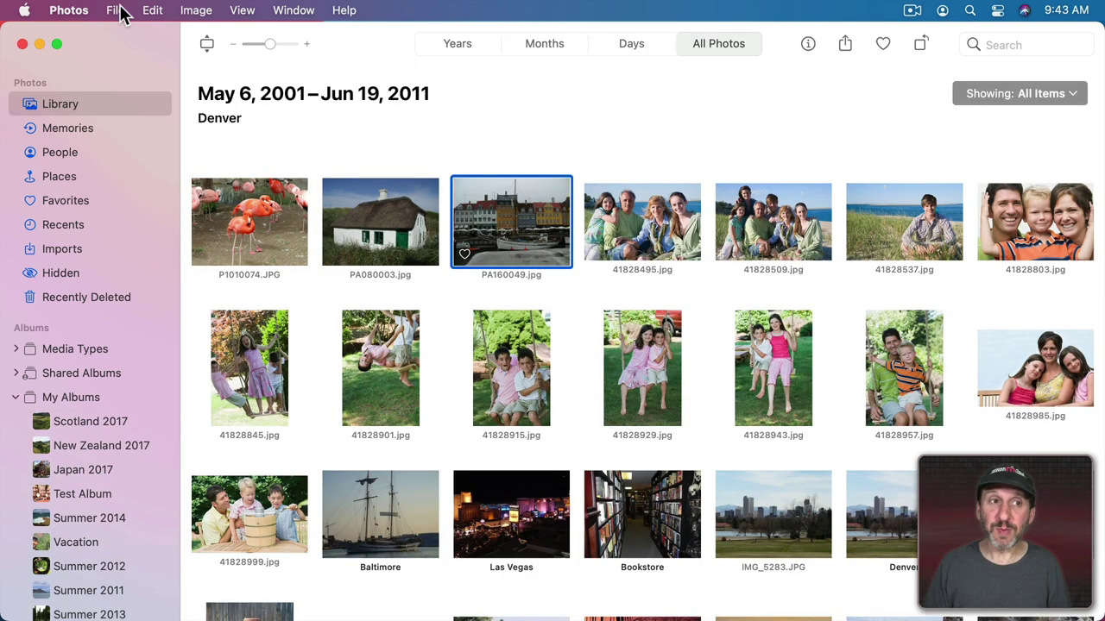
click(119, 12)
click(122, 55)
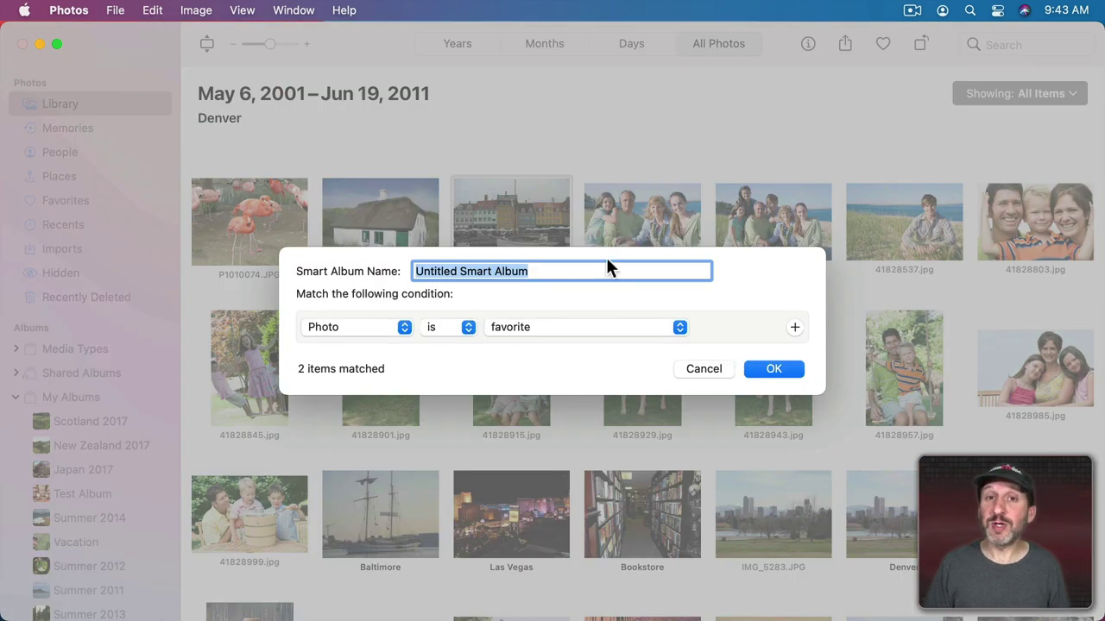
text(Test)
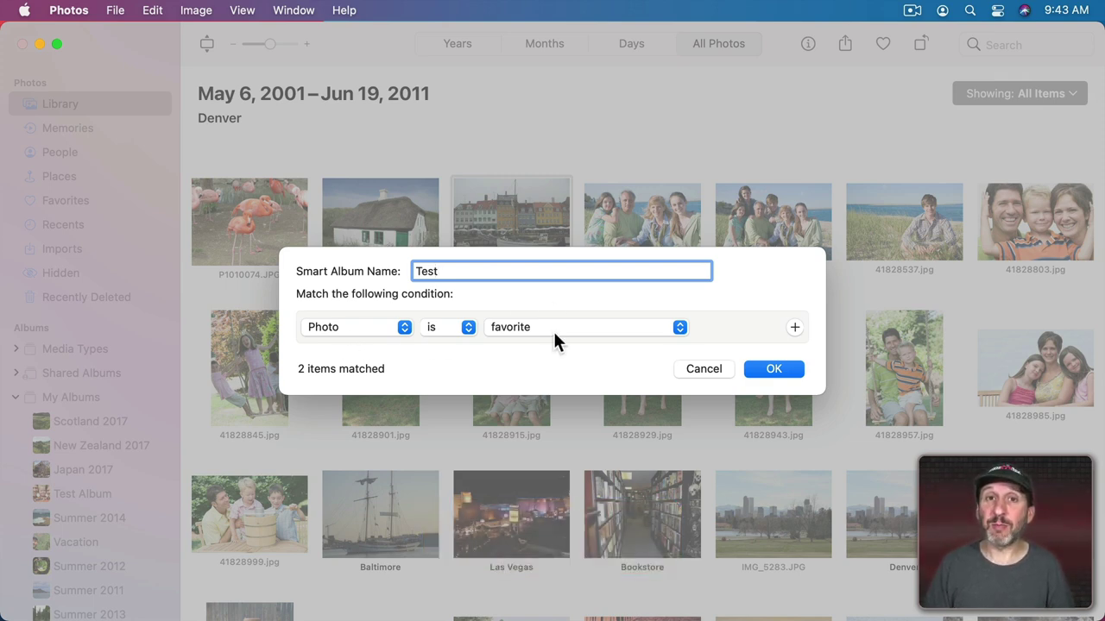
click(359, 330)
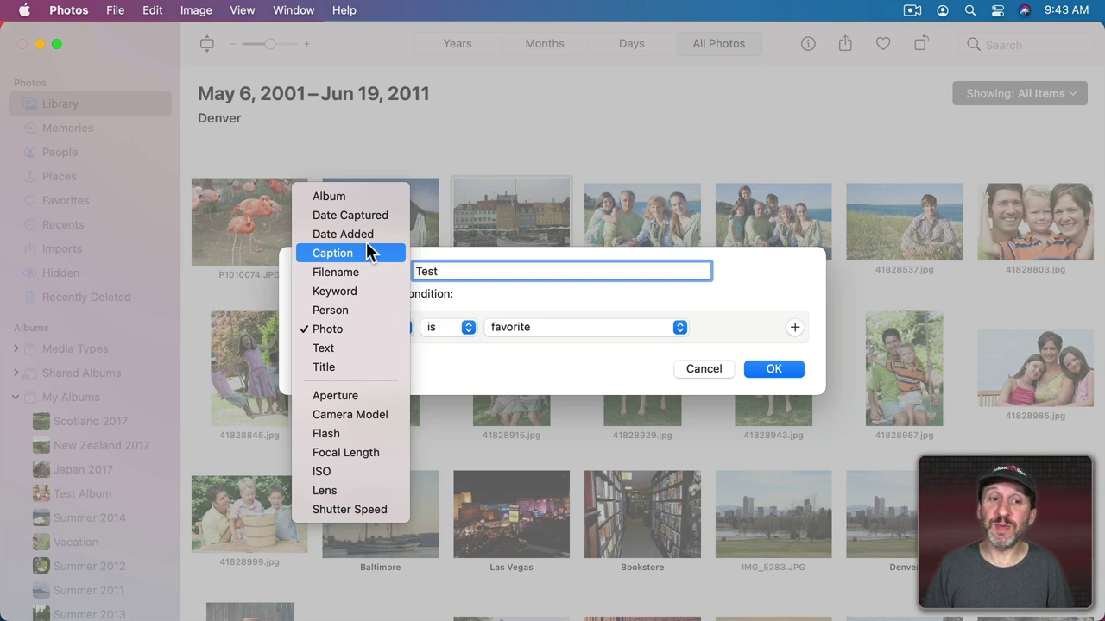
click(368, 215)
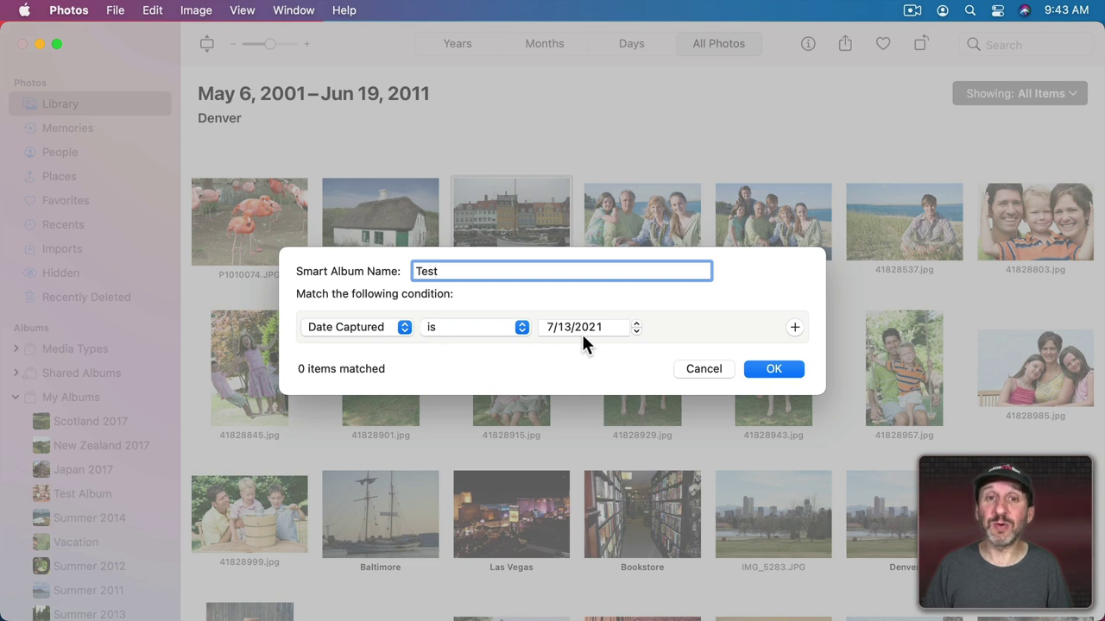
- Try the condition Date Captured is in the last 300 days
click(490, 334)
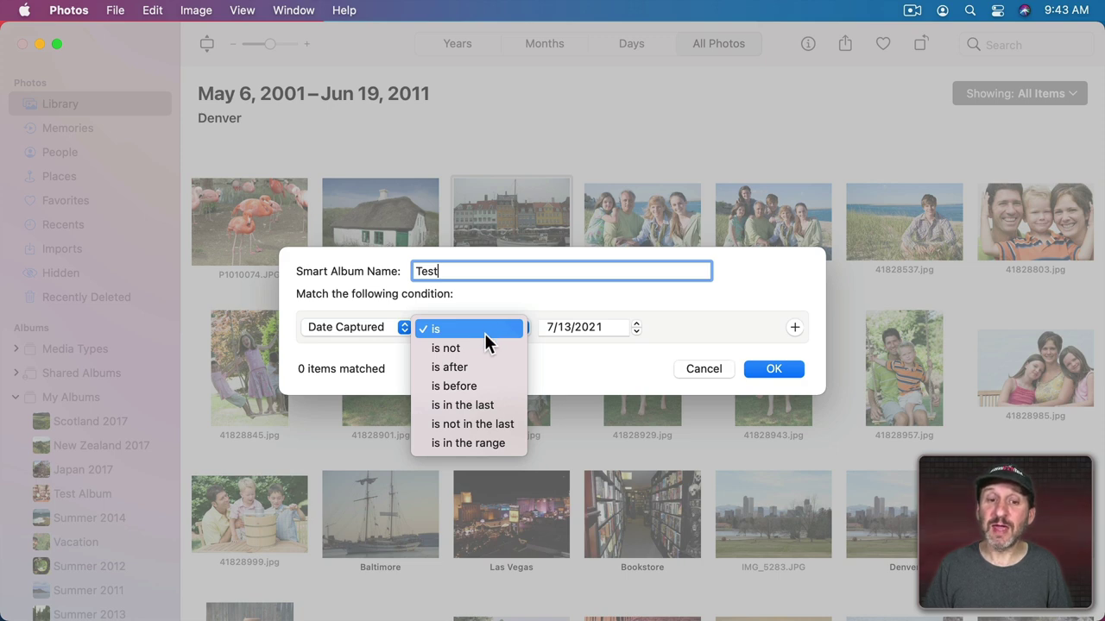
click(482, 406)
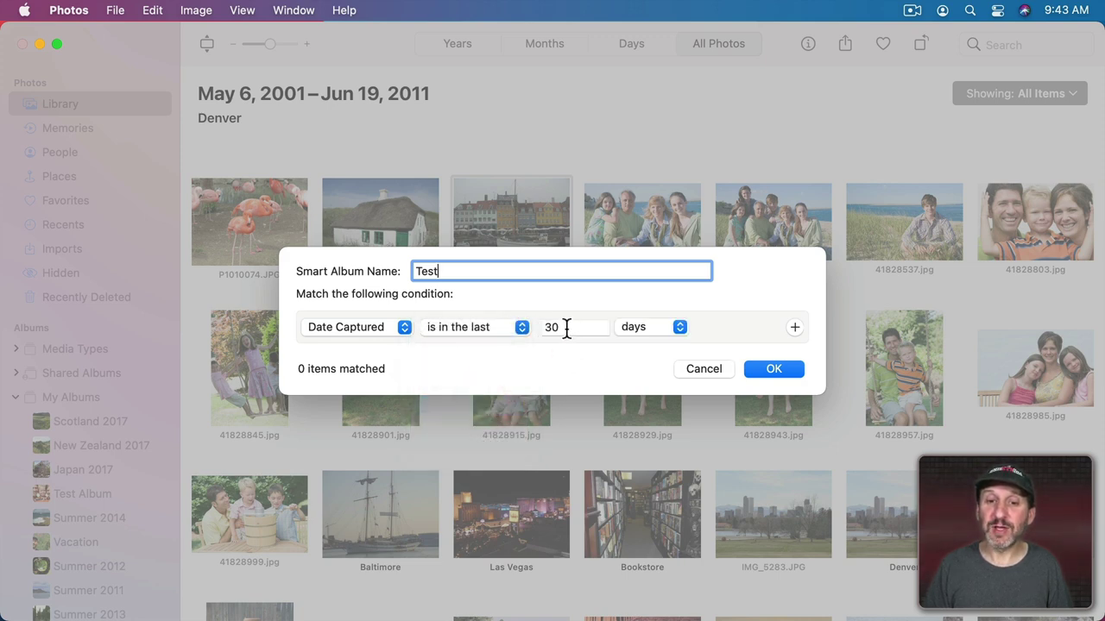
double_click(537, 326)
text(300)
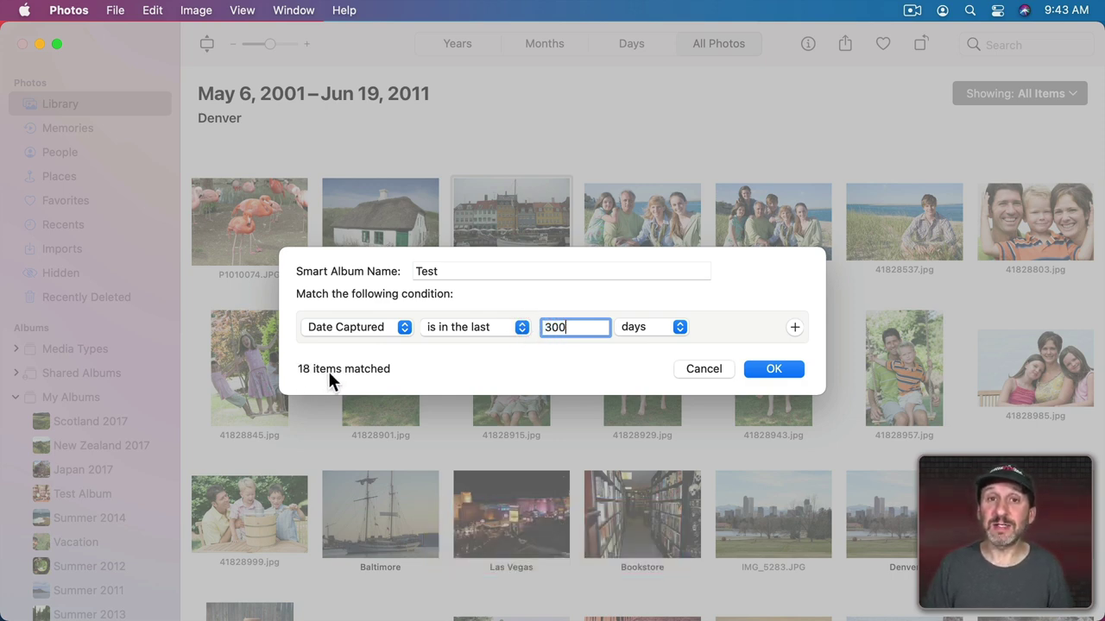
click(640, 329)
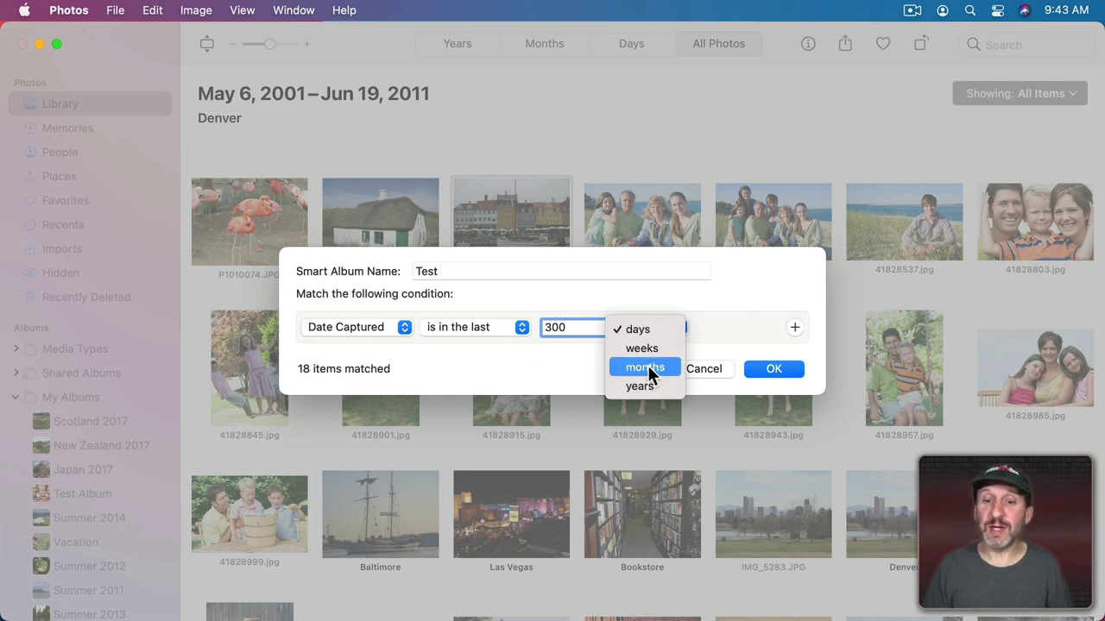
click(525, 346)
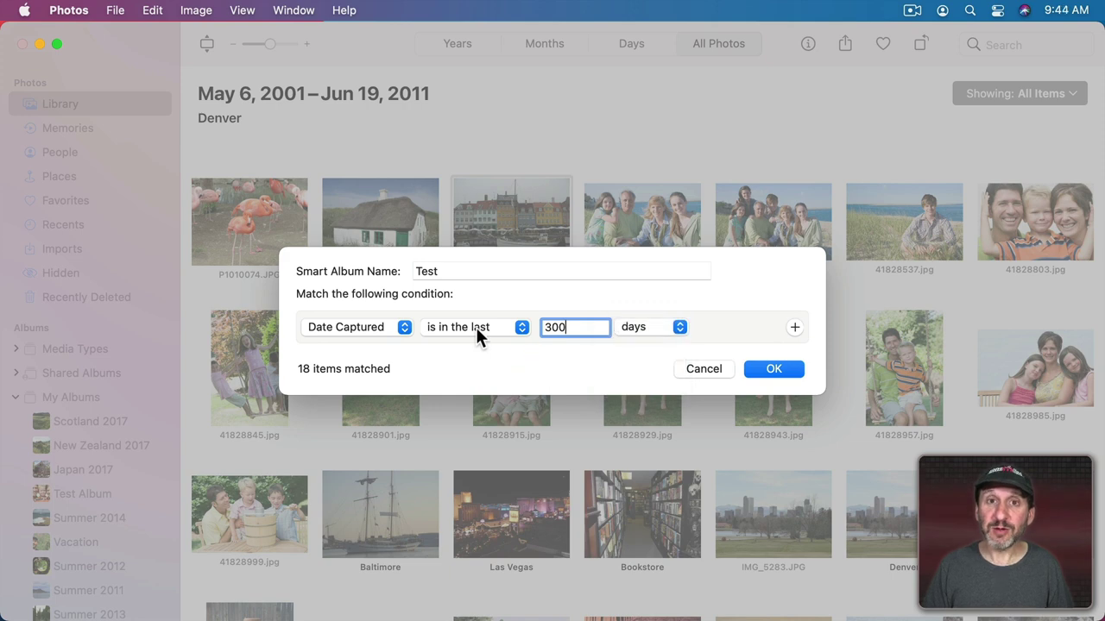
- Change the condition to Date Captured in the range 7/1/2020 to 7/13/2021
click(476, 327)
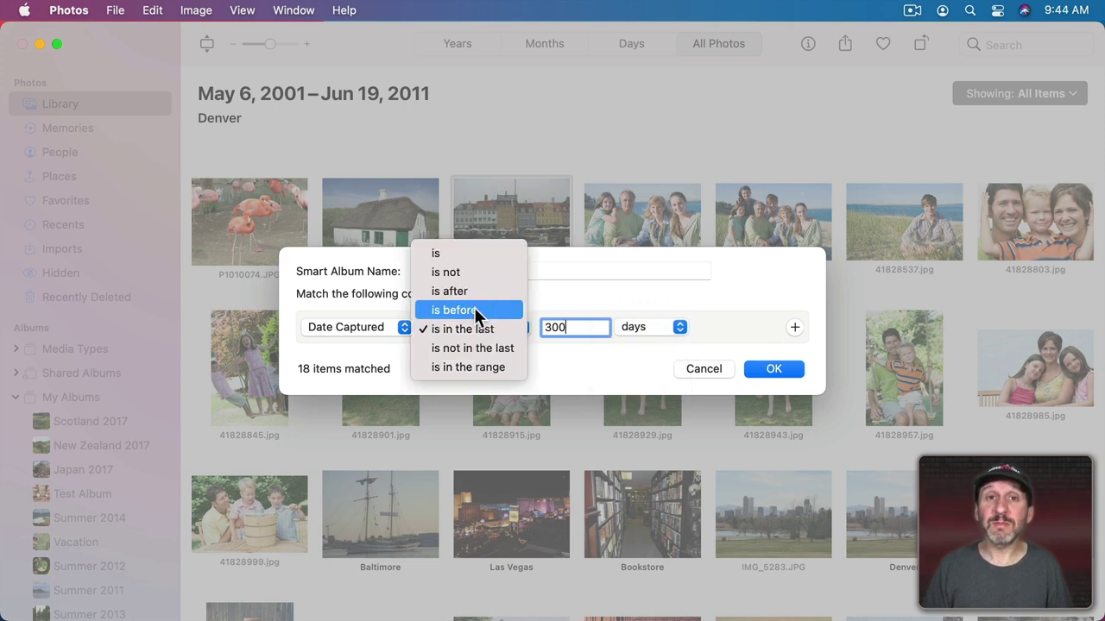
click(472, 370)
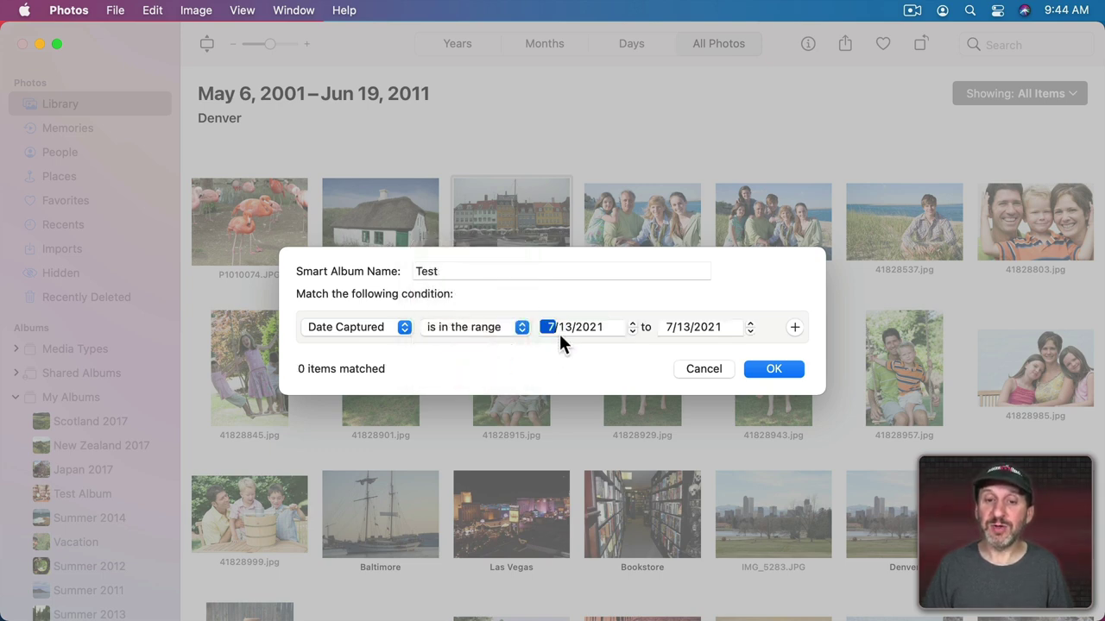
click(560, 327)
text(1)
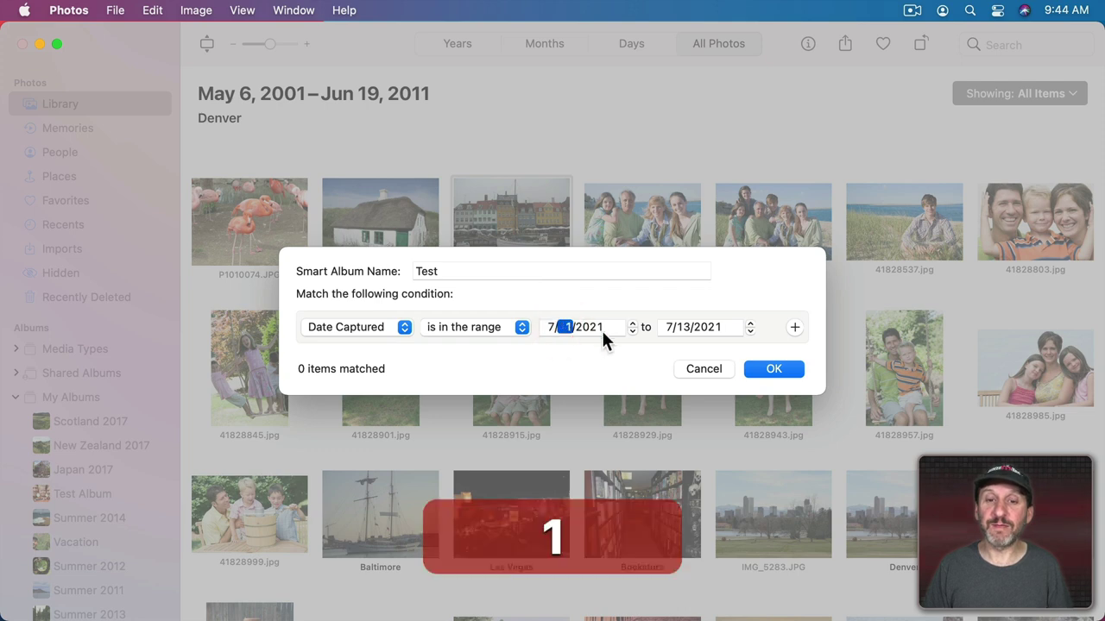
click(600, 327)
text(2020)
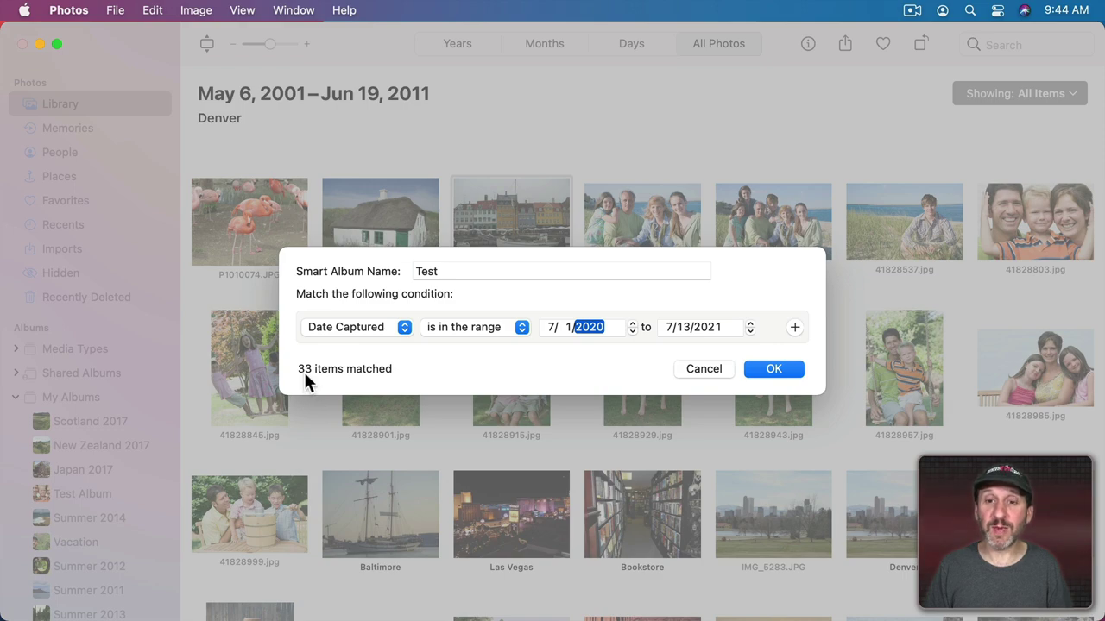
- Save the Test smart album and scroll through its 29 photos and 4 videos
click(773, 368)
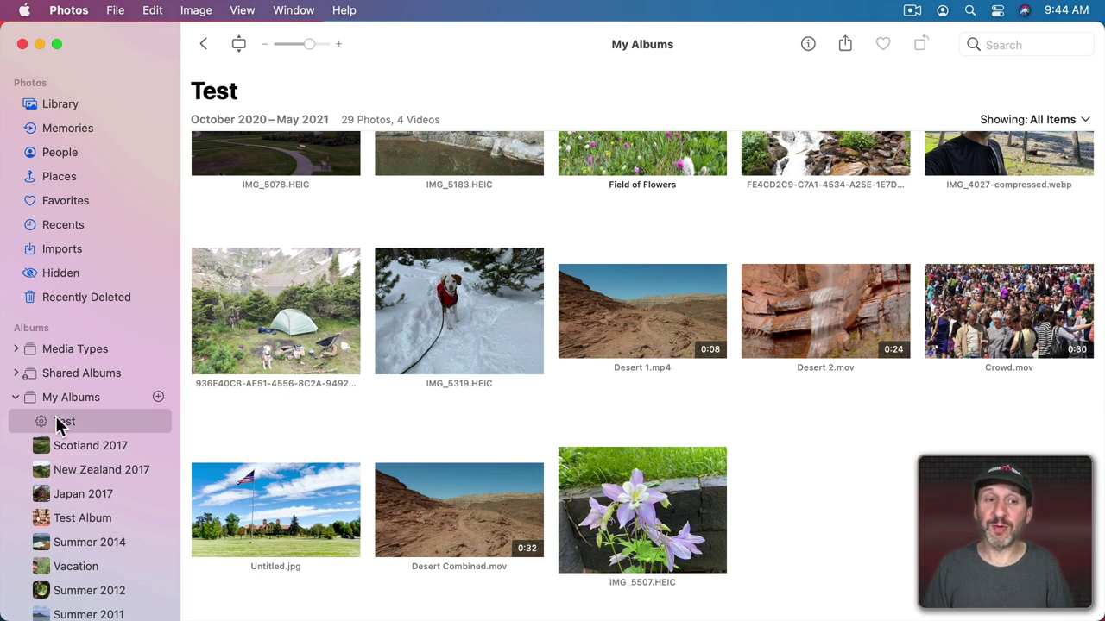
scroll(320, 292, up, 1)
scroll(318, 285, up, 10)
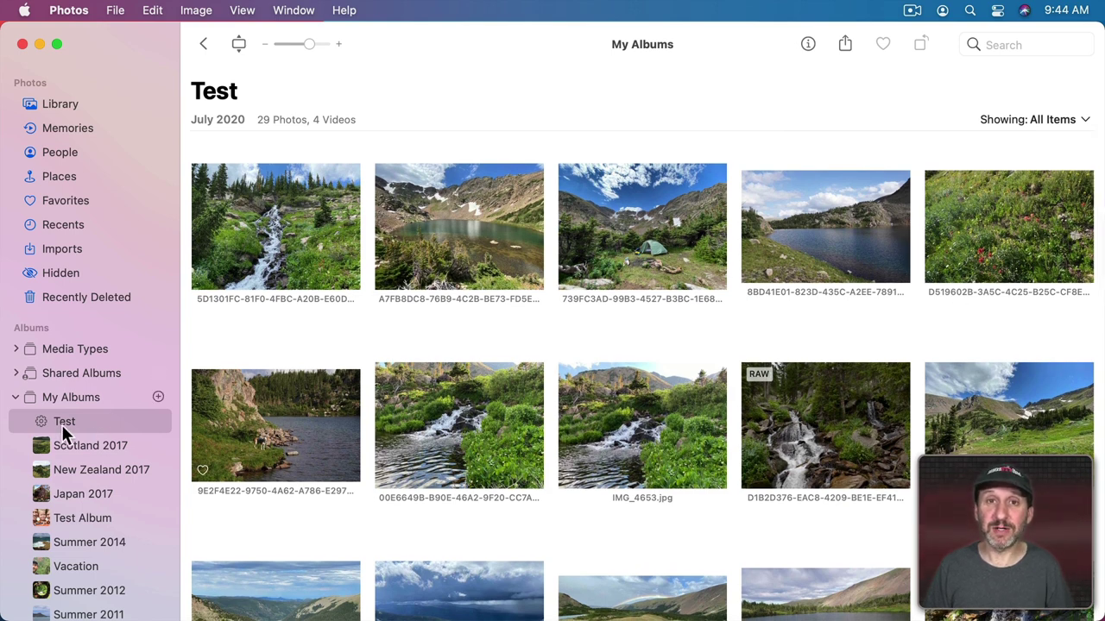
- Reopen the Test smart album's conditions with Edit Smart Album to change its criterion
ctrl+click(64, 422)
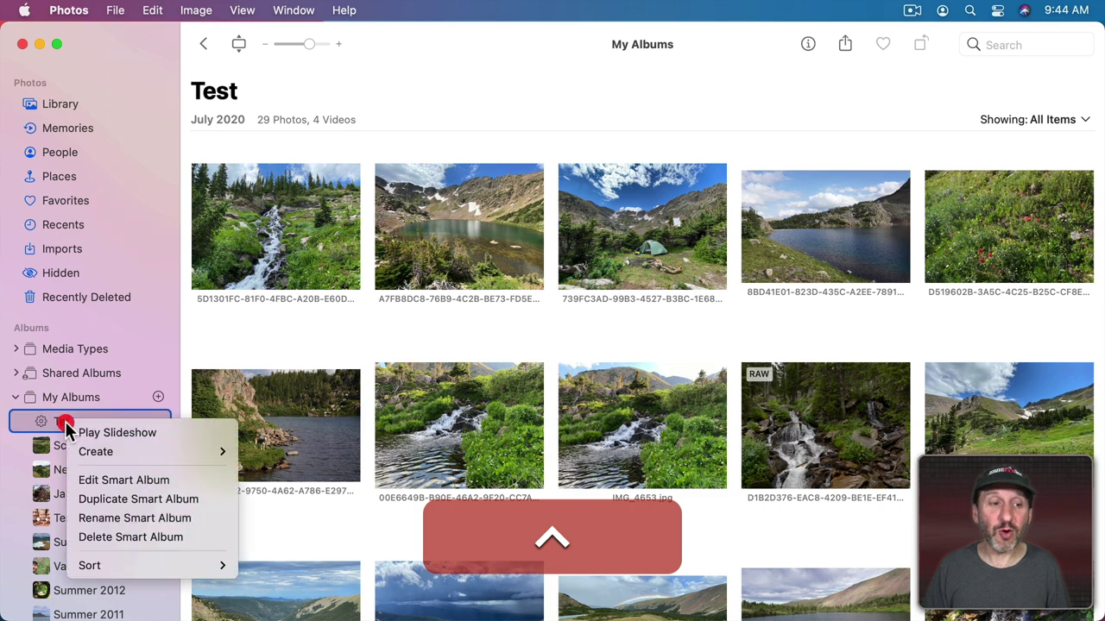
click(104, 479)
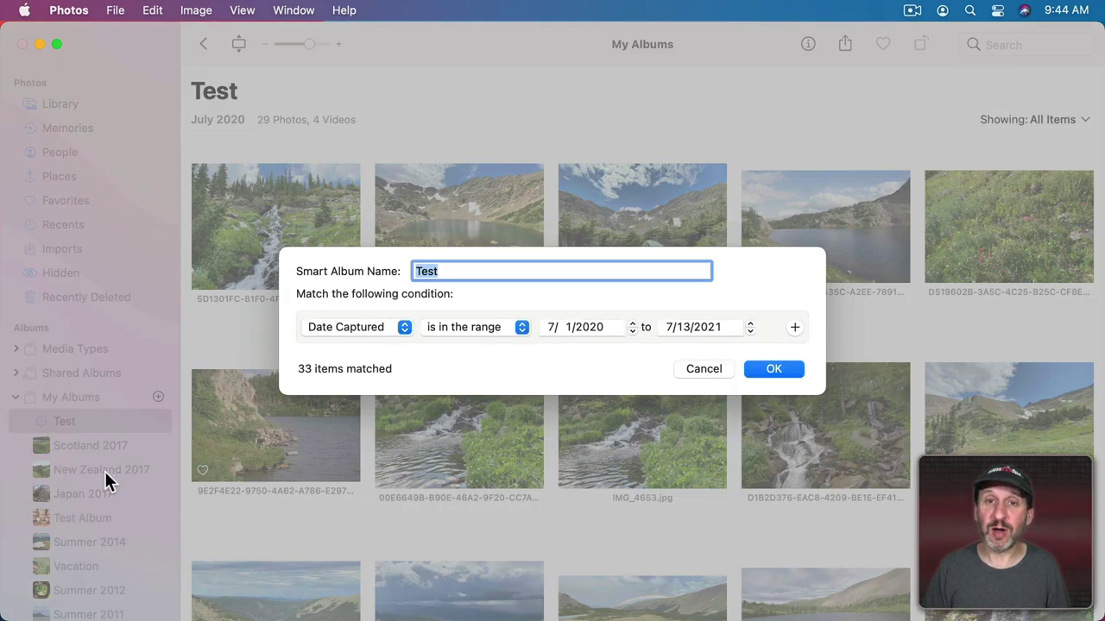
click(373, 328)
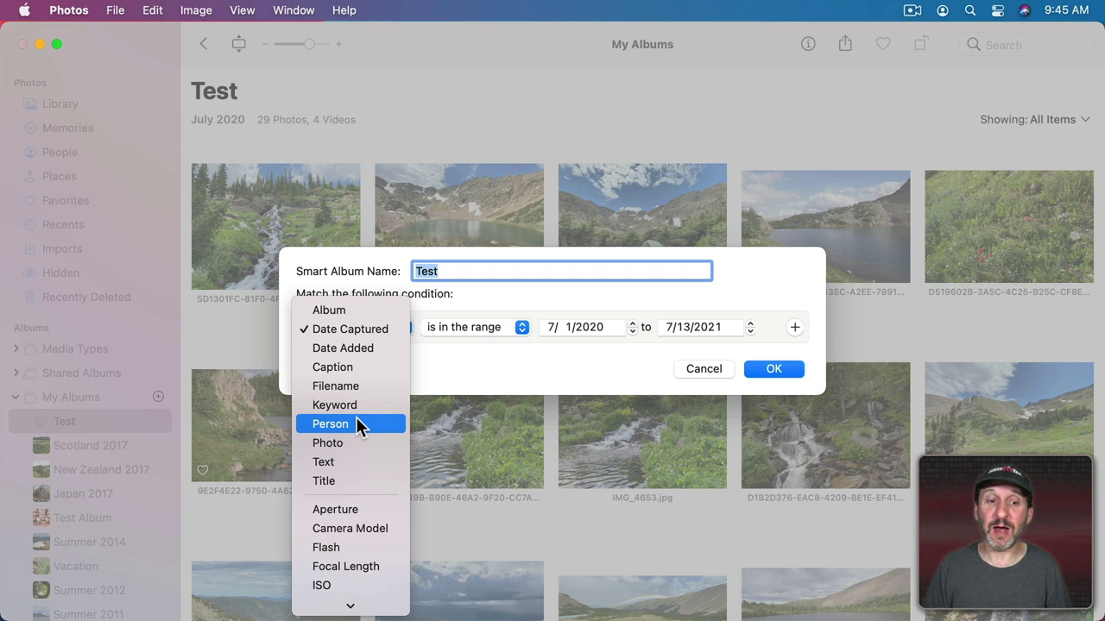
- Set the Test condition to Text is 'boat' and save it, collecting 12 photos
click(351, 462)
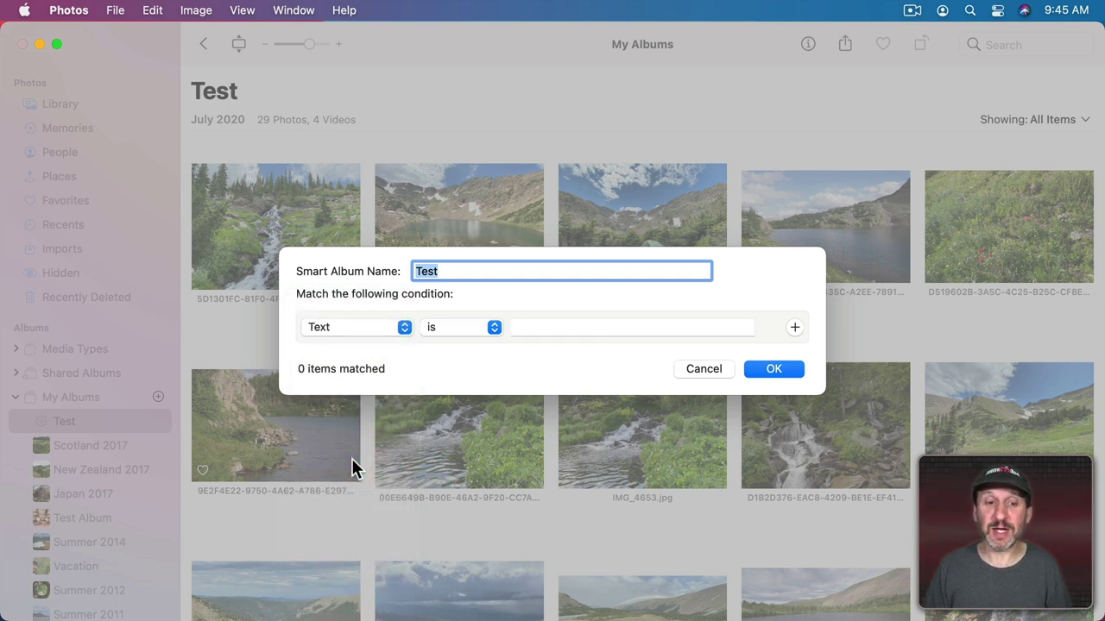
click(539, 326)
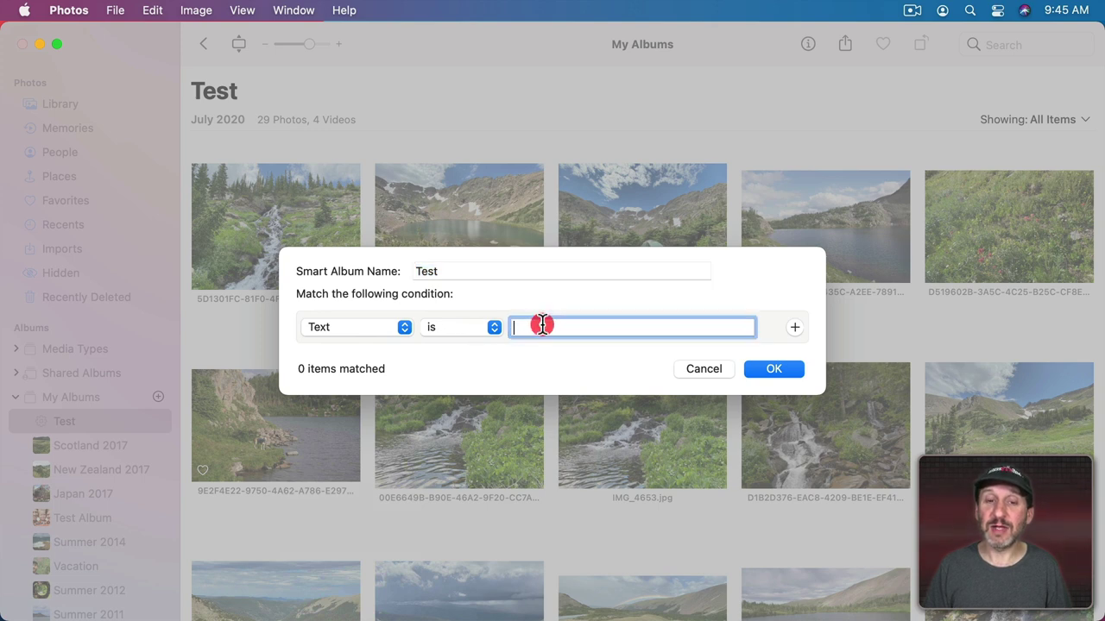
text(boat)
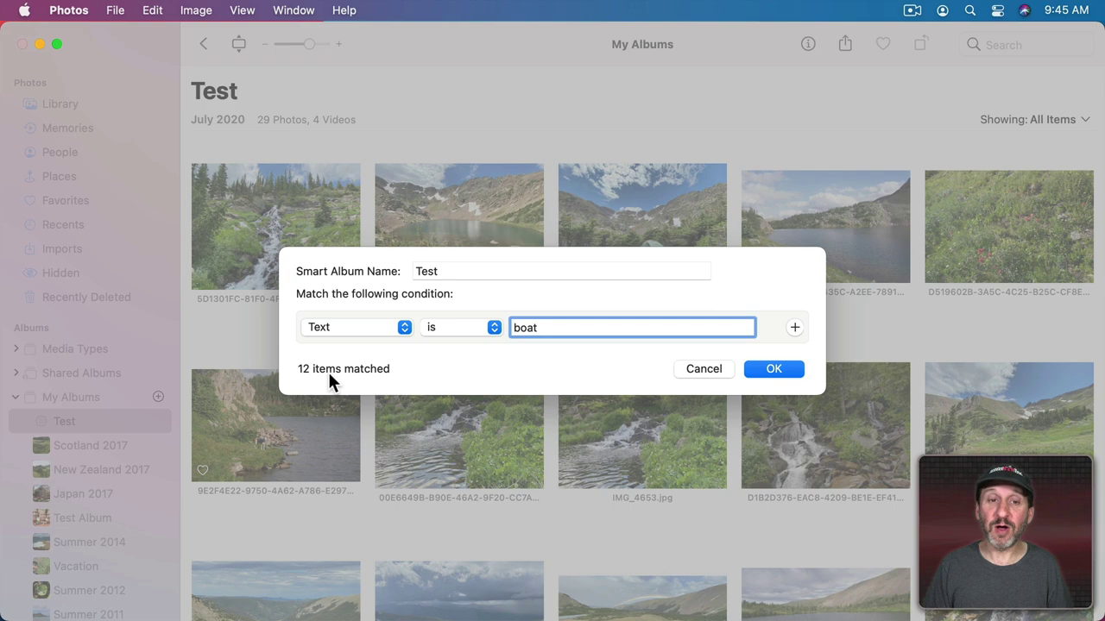
click(767, 369)
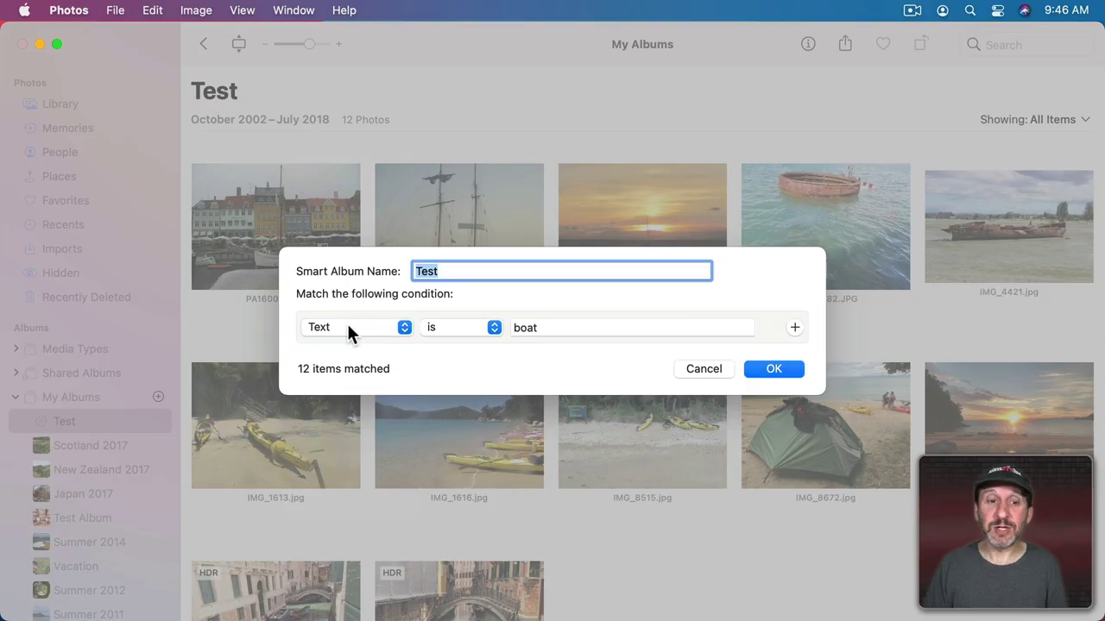
- Switch the condition to Title, trying 'is empty' before settling on 'Title is not empty' (27 items)
click(349, 328)
click(349, 345)
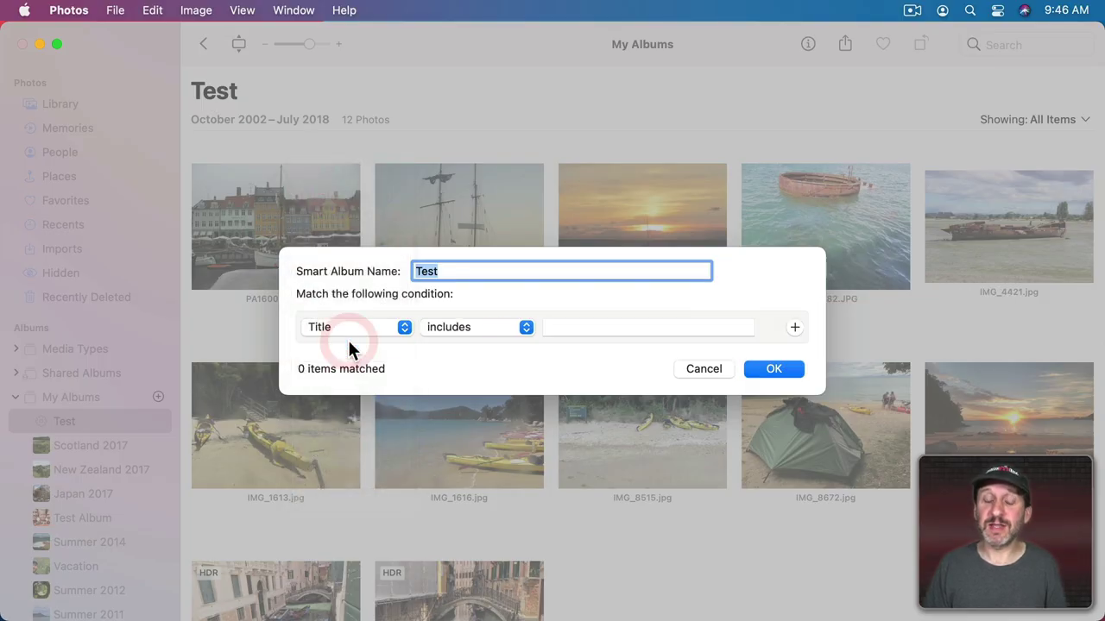
click(453, 328)
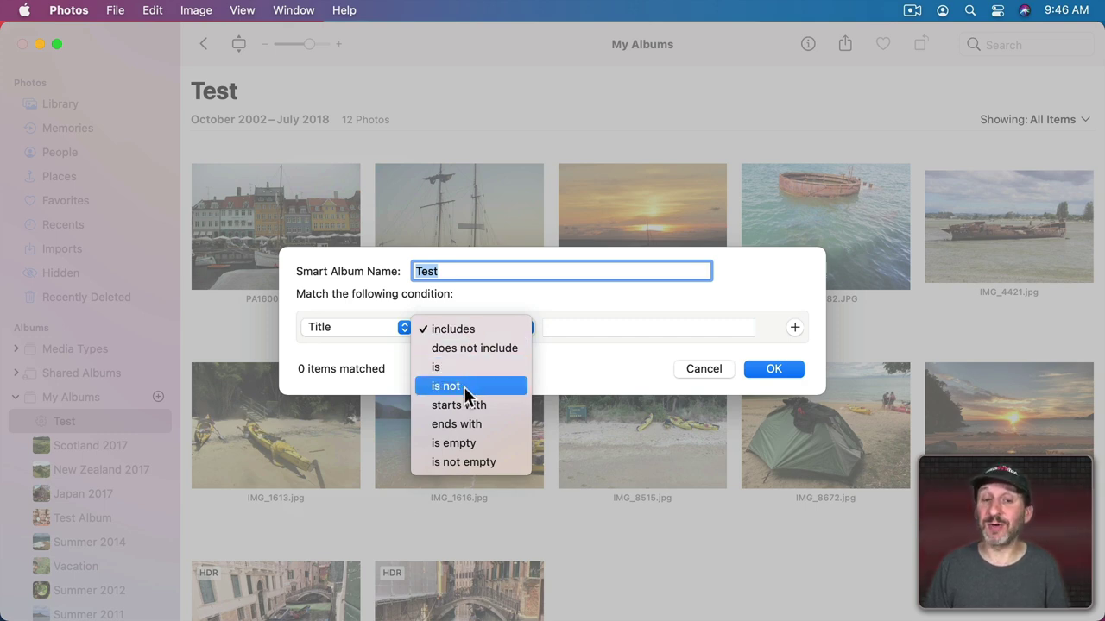
click(462, 444)
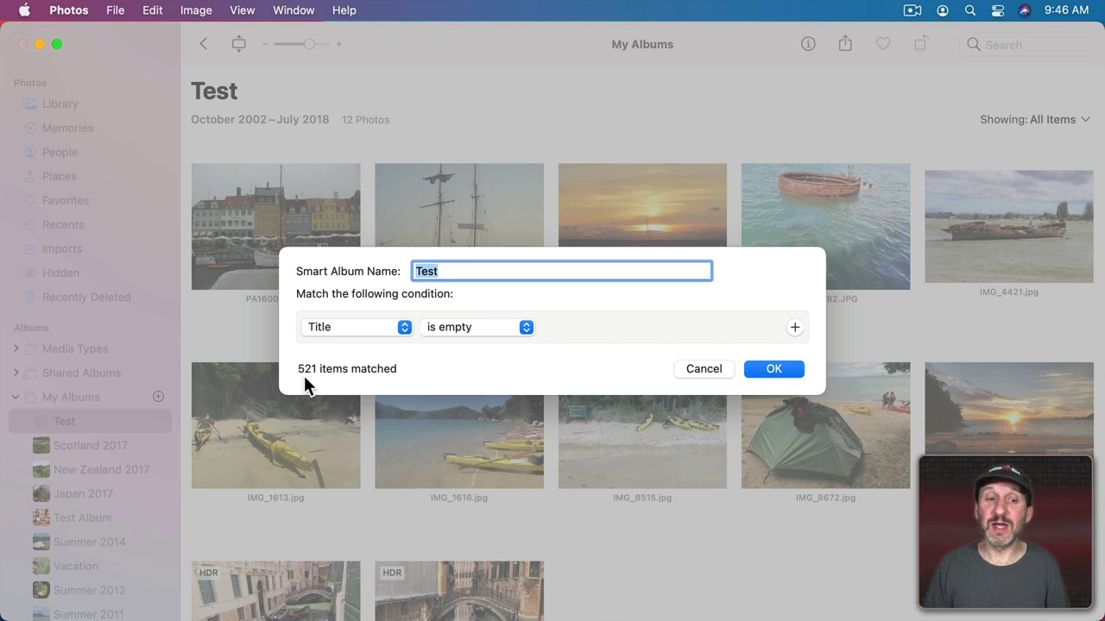
click(472, 327)
click(474, 345)
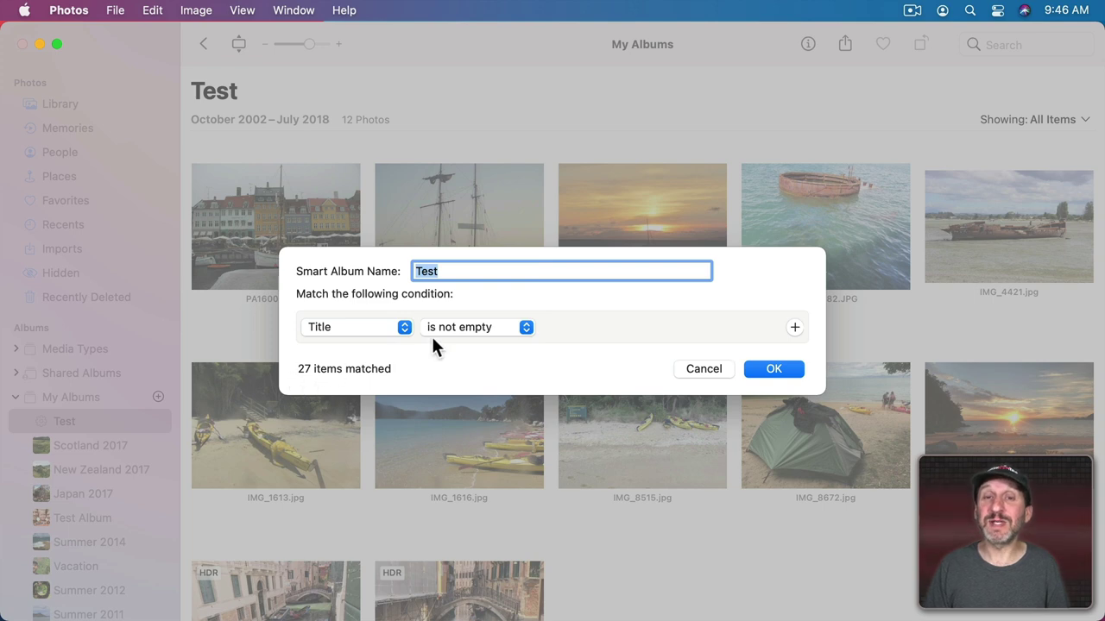
- Switch the condition to Aperture and browse its comparisons and values, keeping ƒ/2.8
click(397, 329)
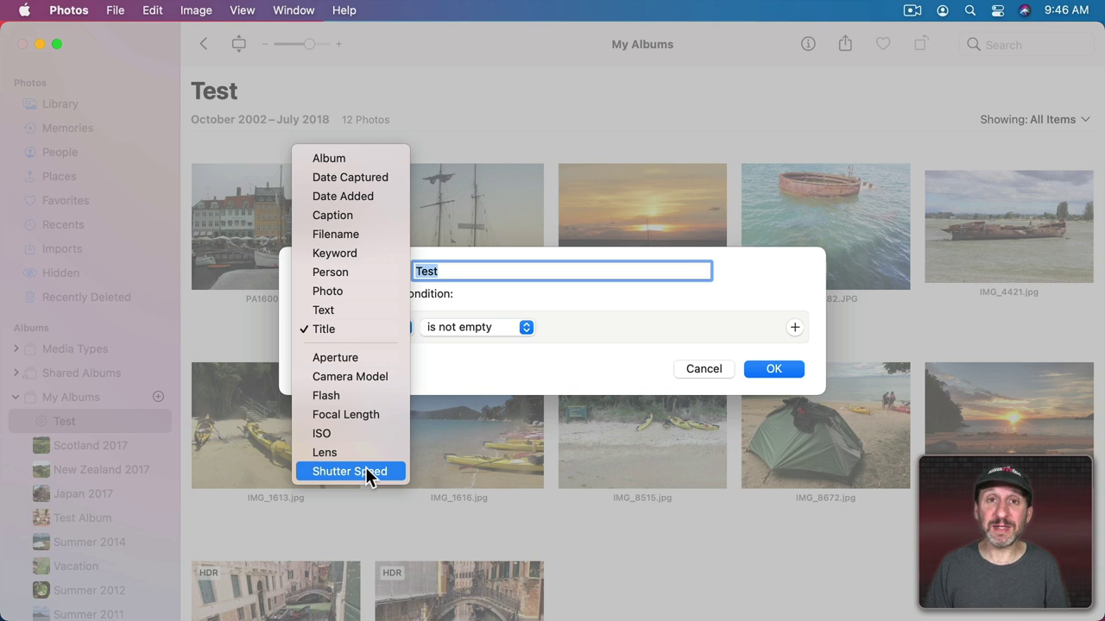
click(353, 358)
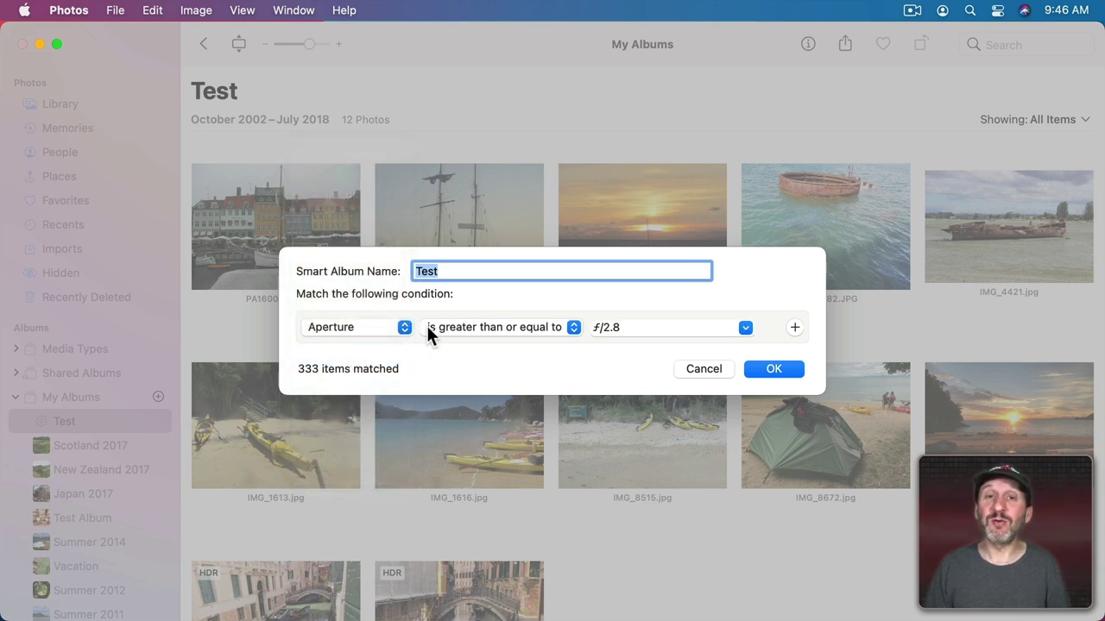
click(480, 329)
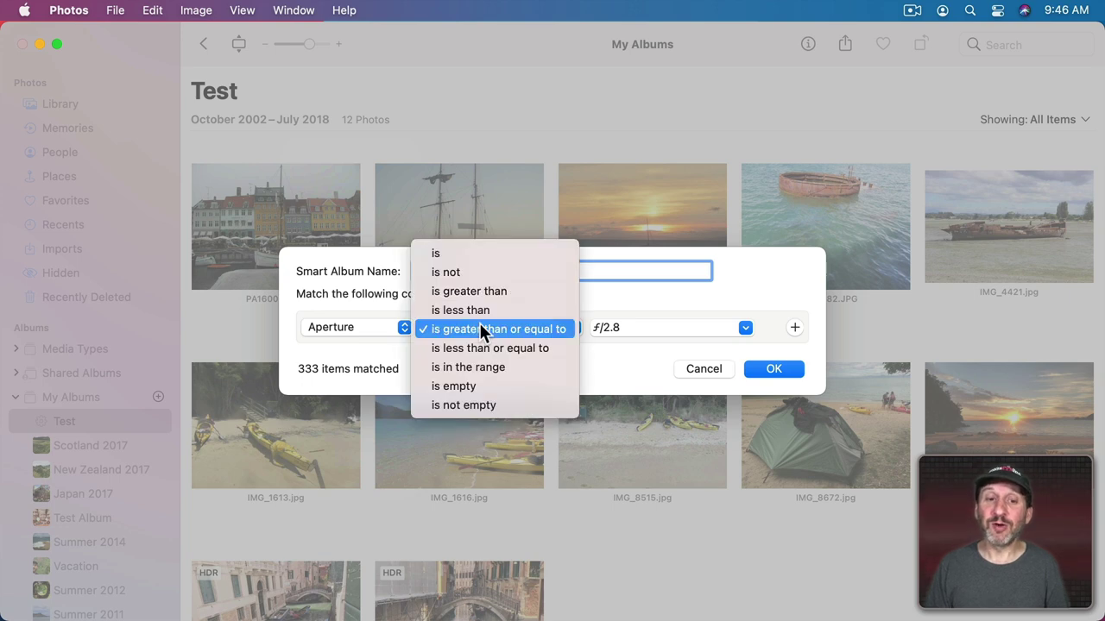
click(627, 294)
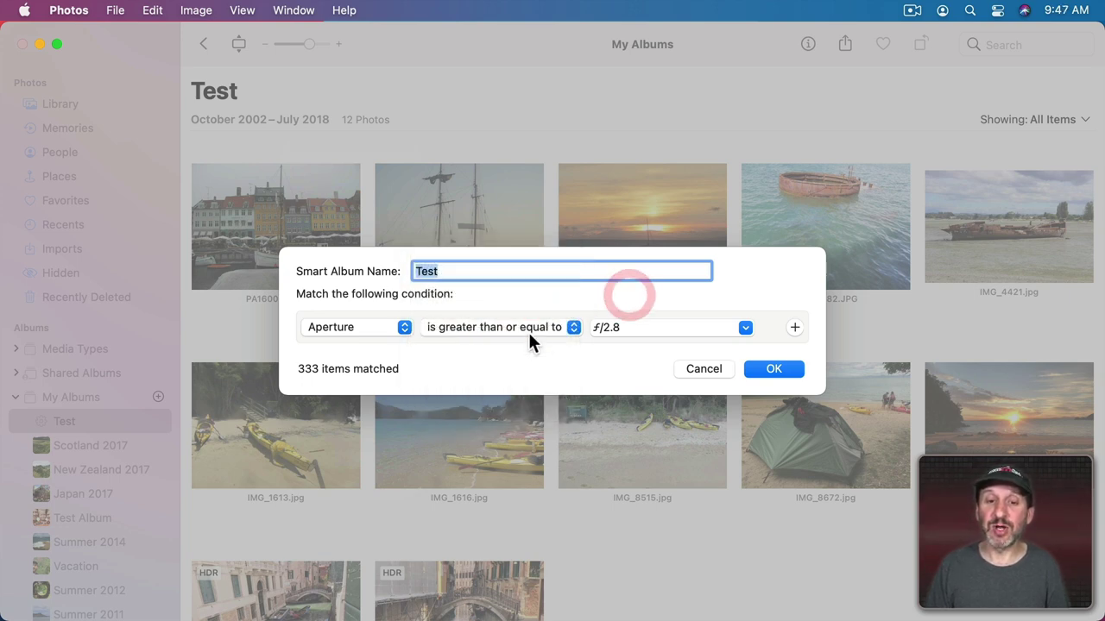
click(745, 327)
scroll(734, 386, down, 2)
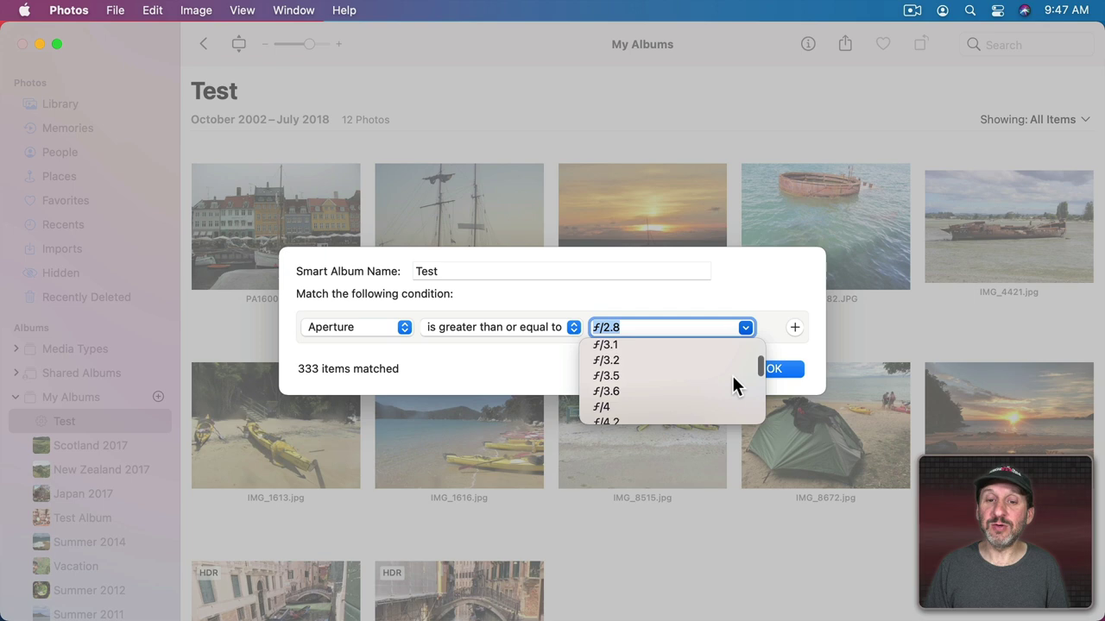
scroll(734, 386, down, 3)
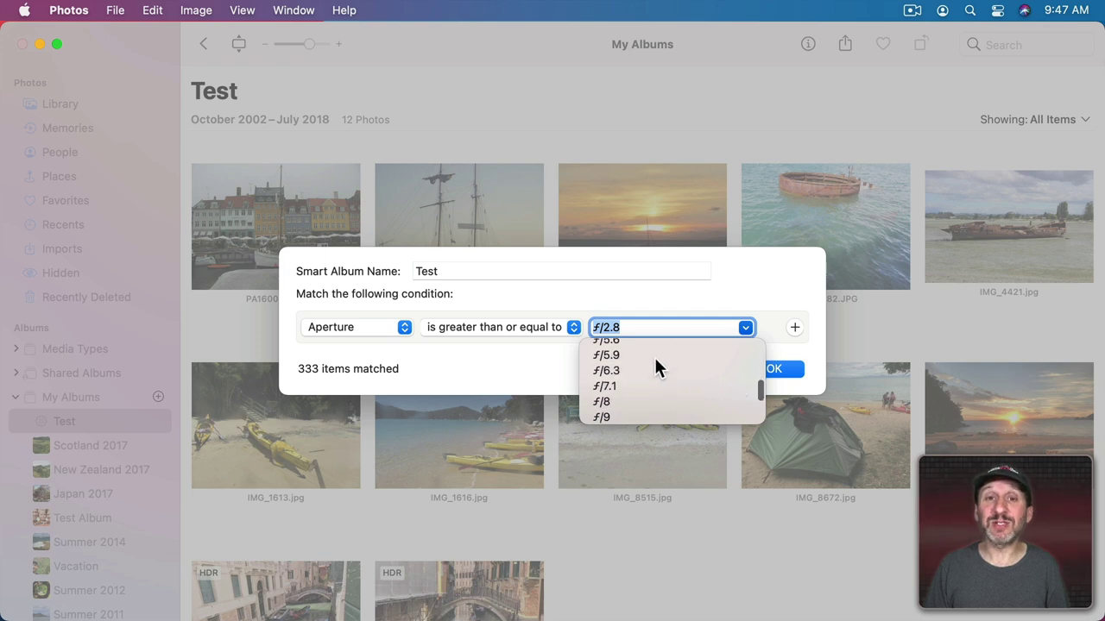
click(551, 295)
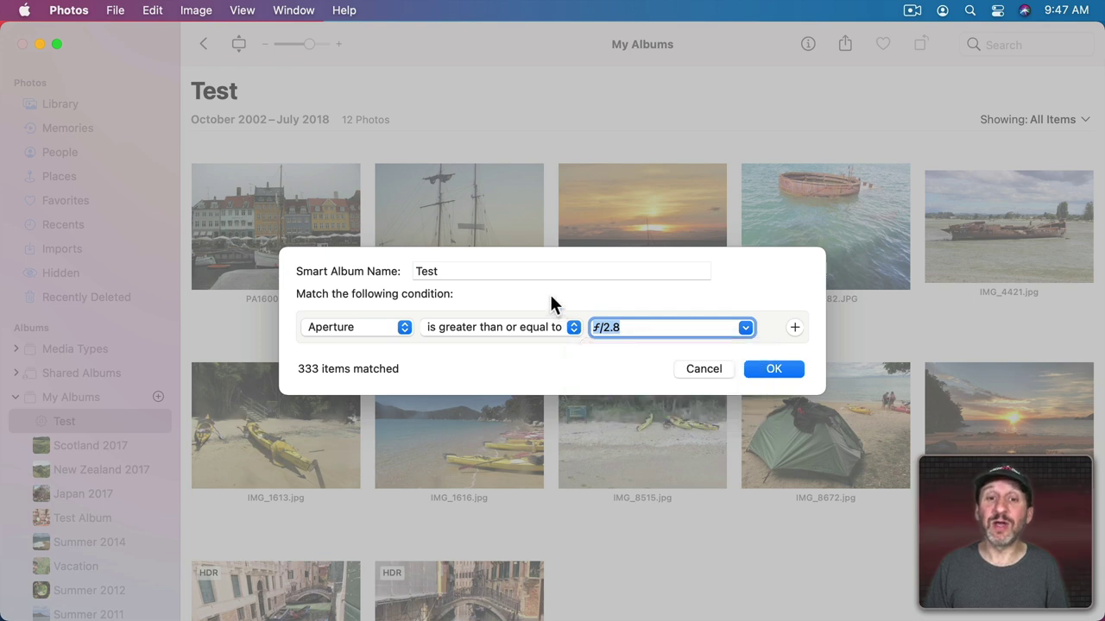
- Switch the condition to Camera Model and browse the library's camera models
click(371, 332)
click(371, 348)
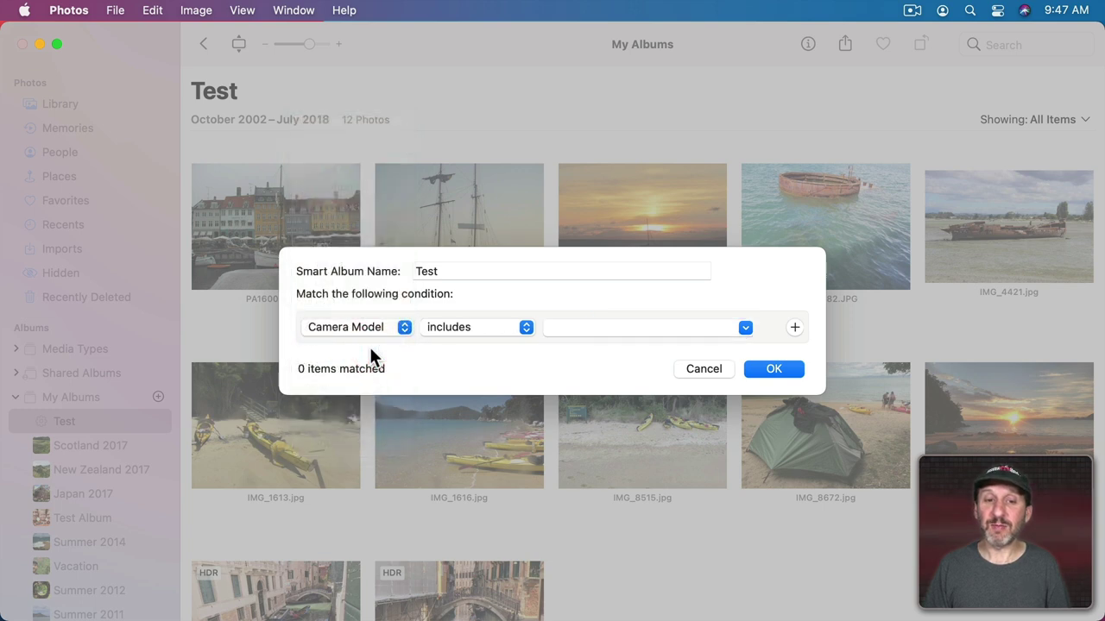
click(744, 328)
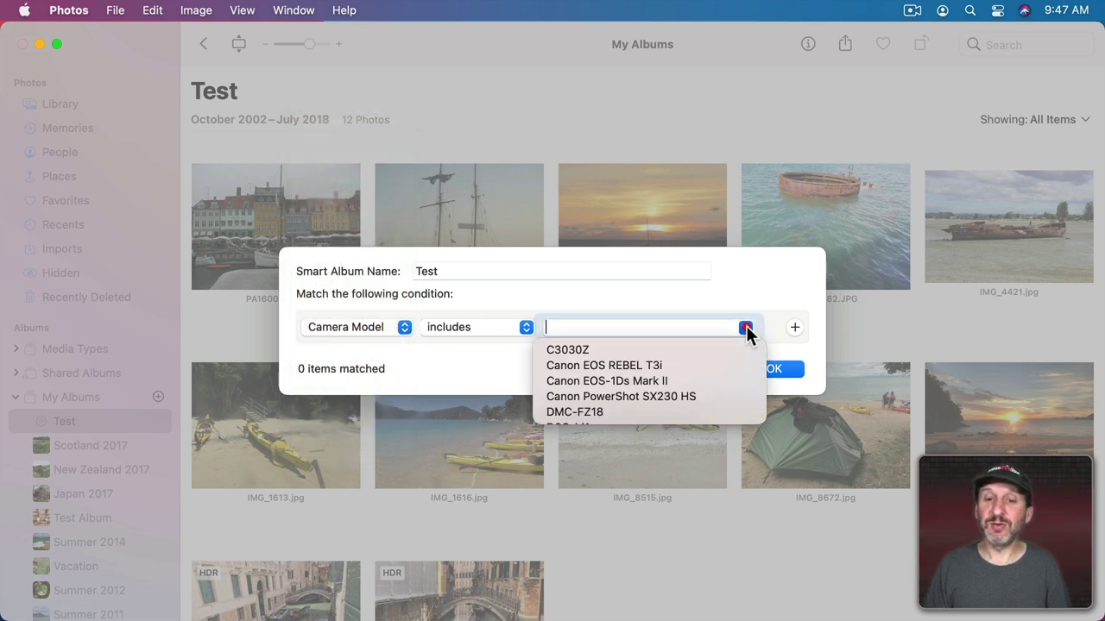
scroll(683, 373, down, 4)
scroll(684, 377, down, 5)
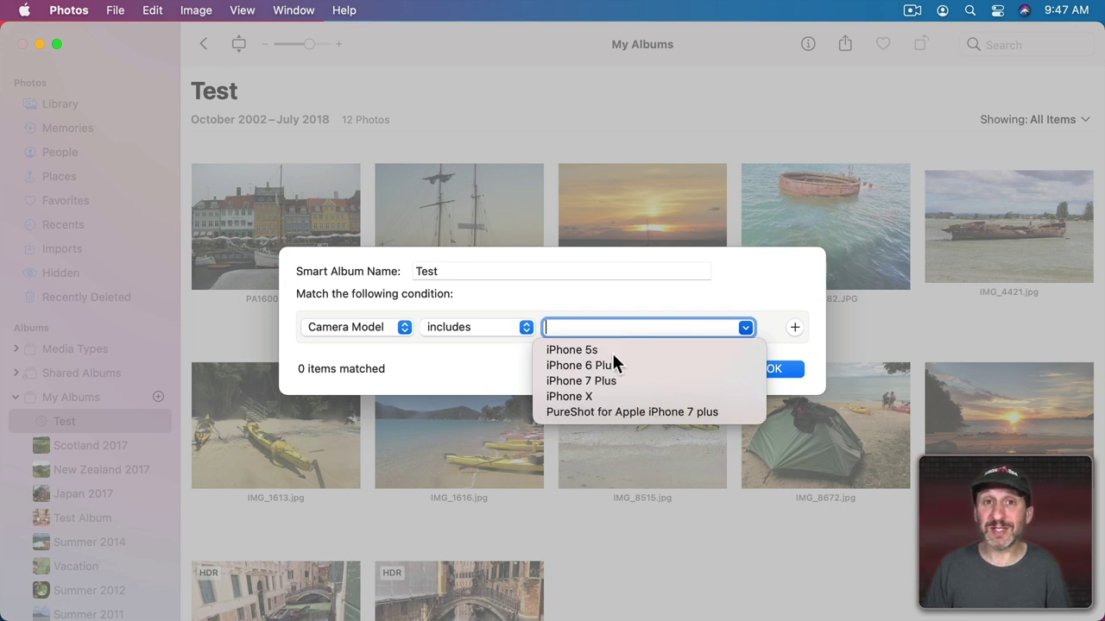
- Cycle the condition through Flash, Focal Length, ISO and Lens, browsing the recorded lenses
click(369, 332)
click(367, 345)
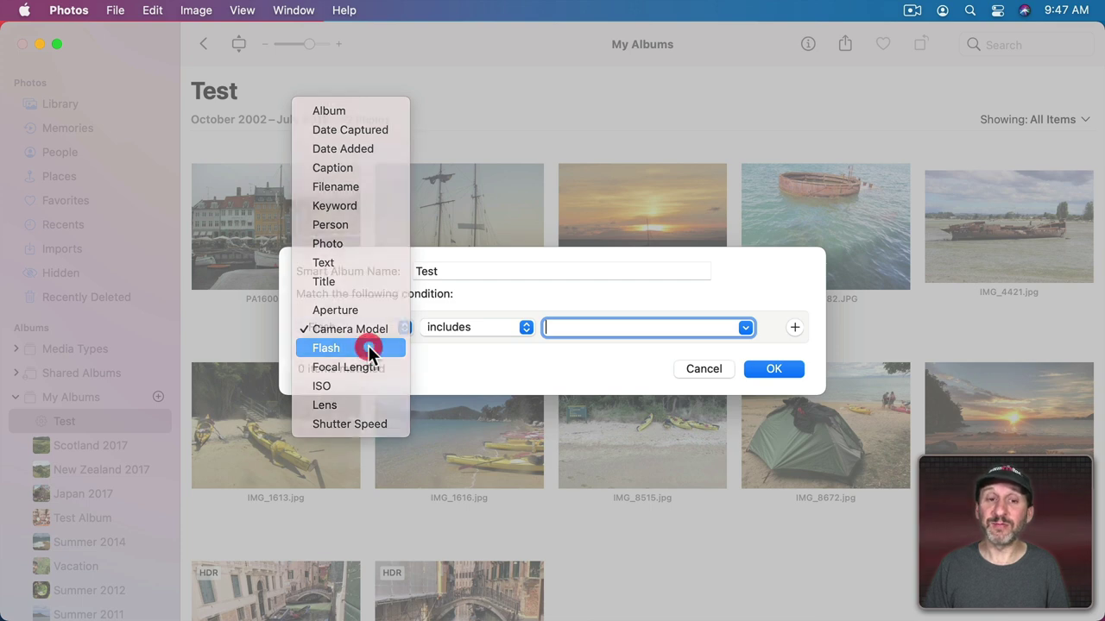
click(360, 334)
click(357, 347)
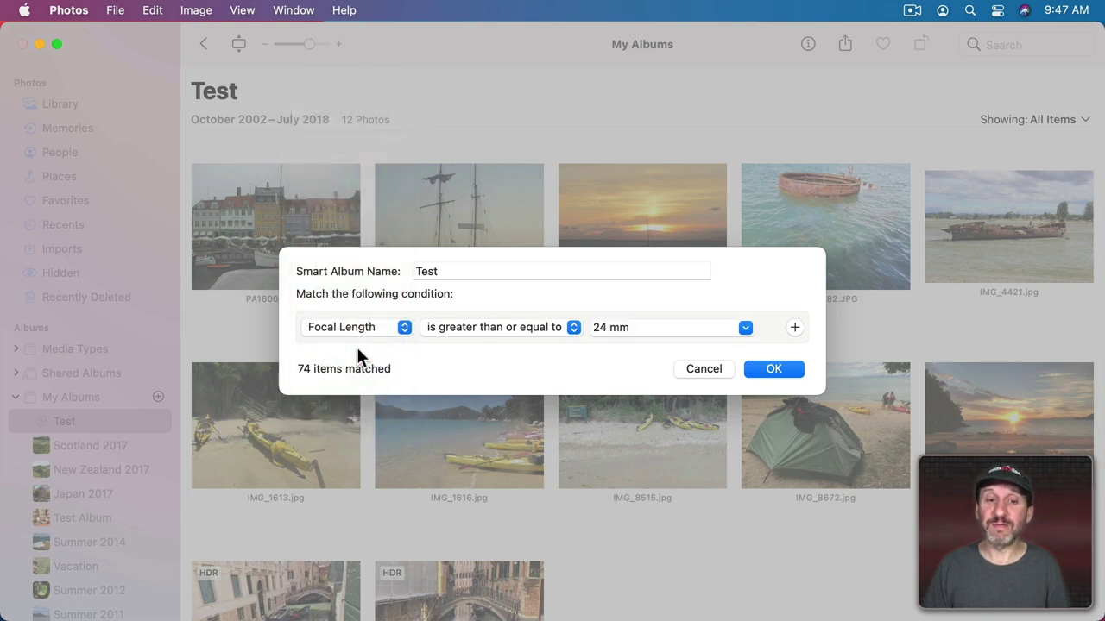
click(354, 328)
click(354, 342)
click(352, 327)
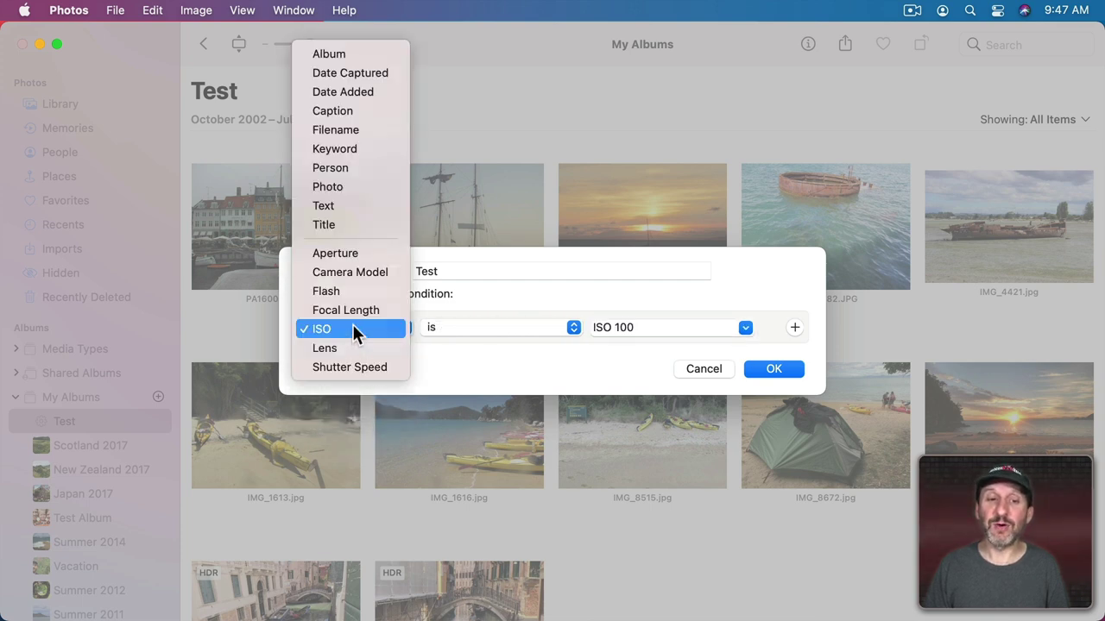
click(352, 347)
click(744, 327)
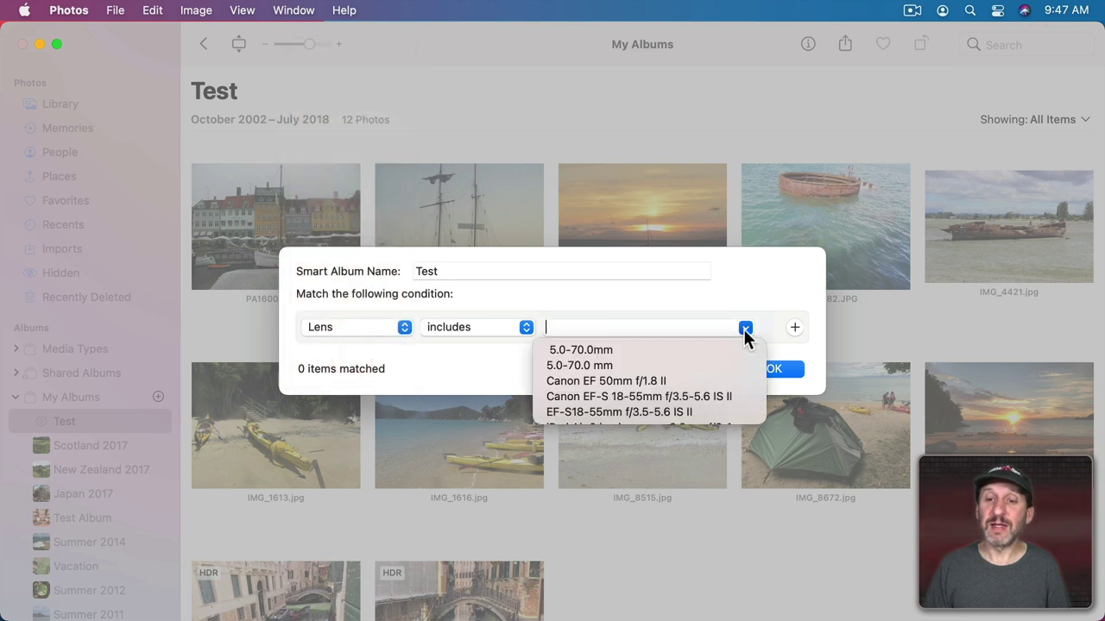
scroll(686, 389, down, 5)
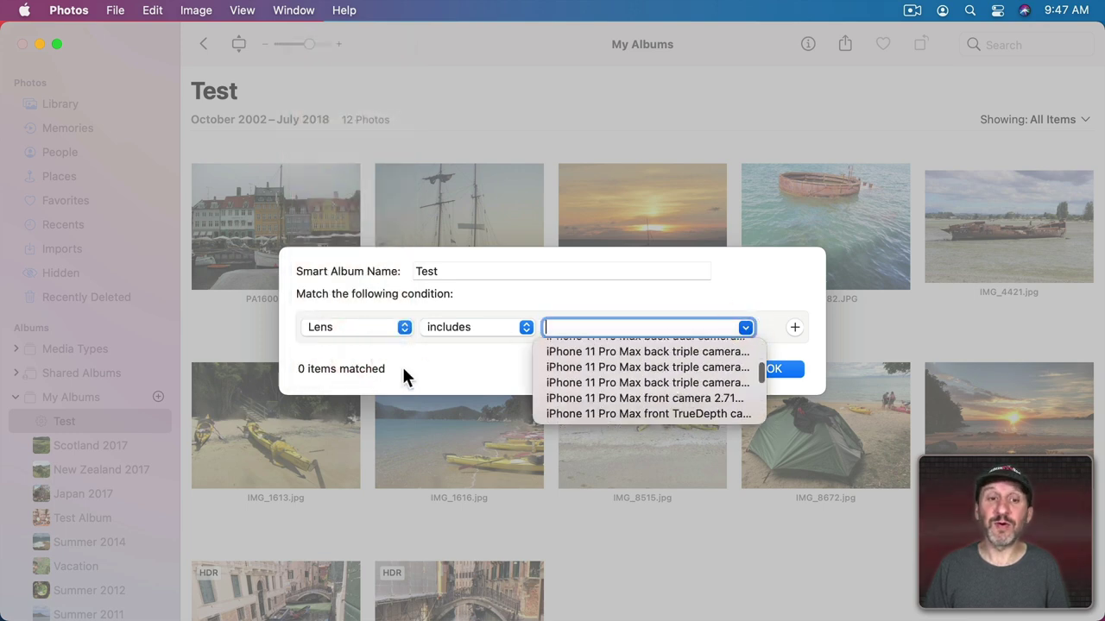
- Set the condition to Shutter Speed is in the range 1/250 s to 0.0 s
click(388, 328)
click(386, 345)
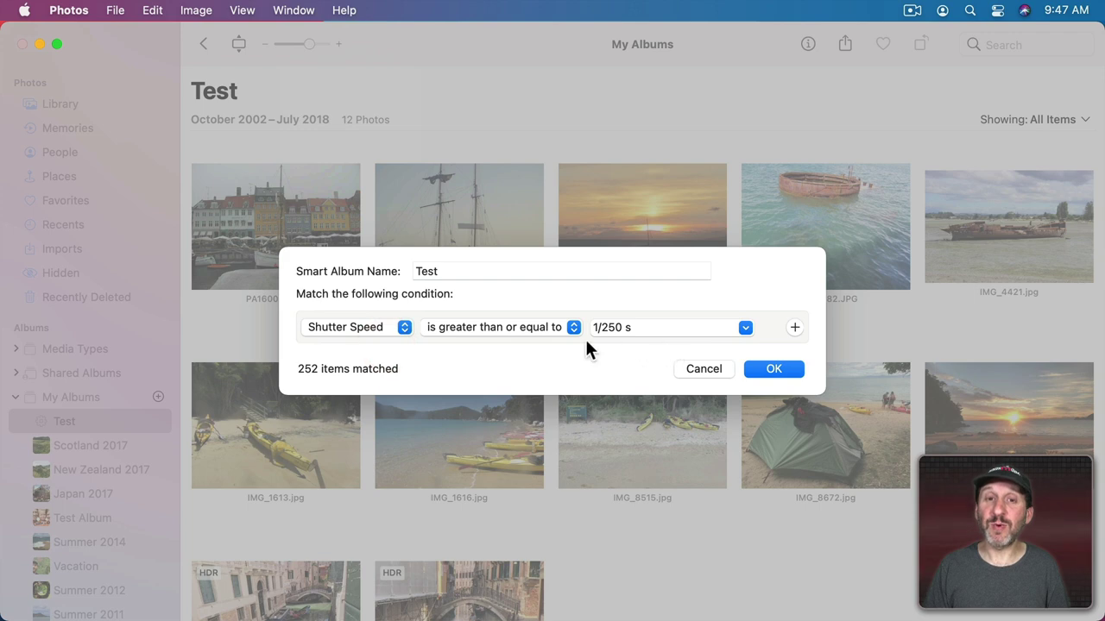
click(486, 331)
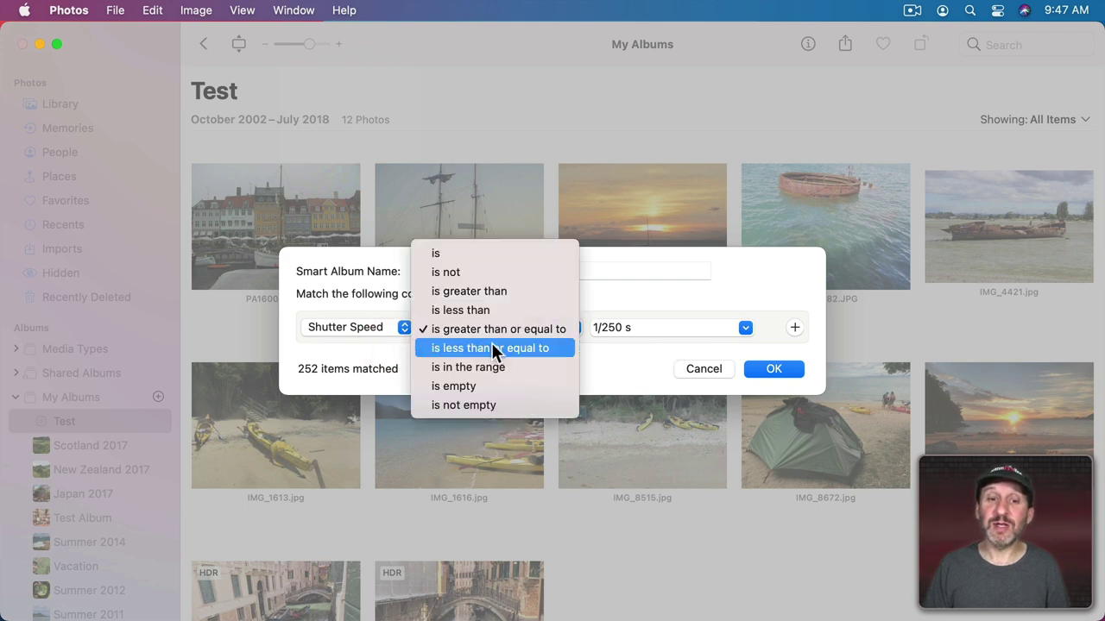
click(497, 367)
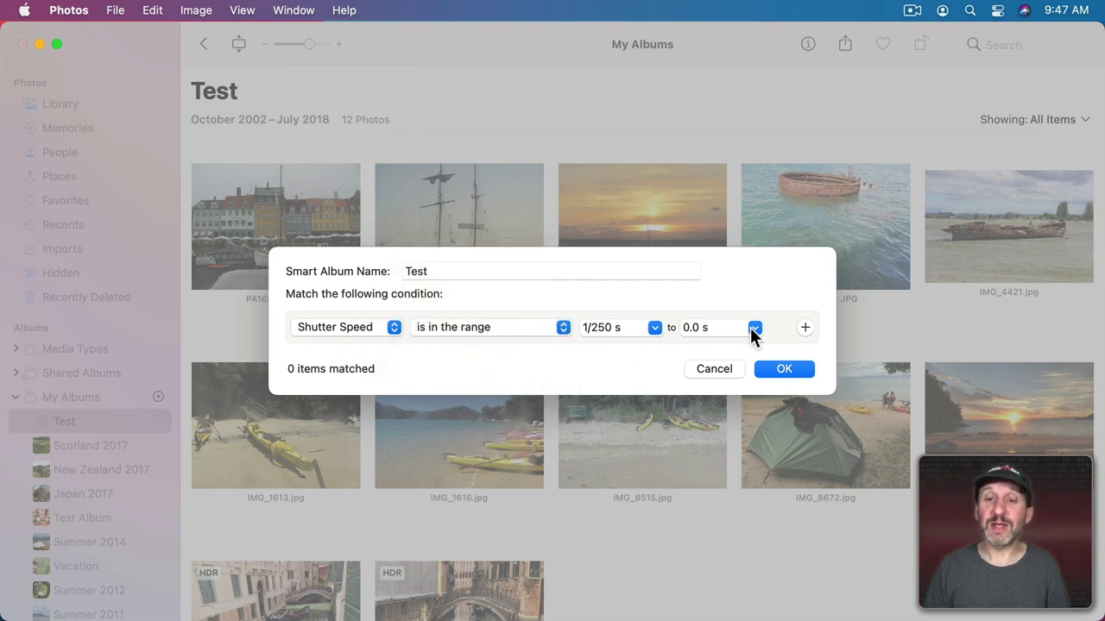
click(321, 333)
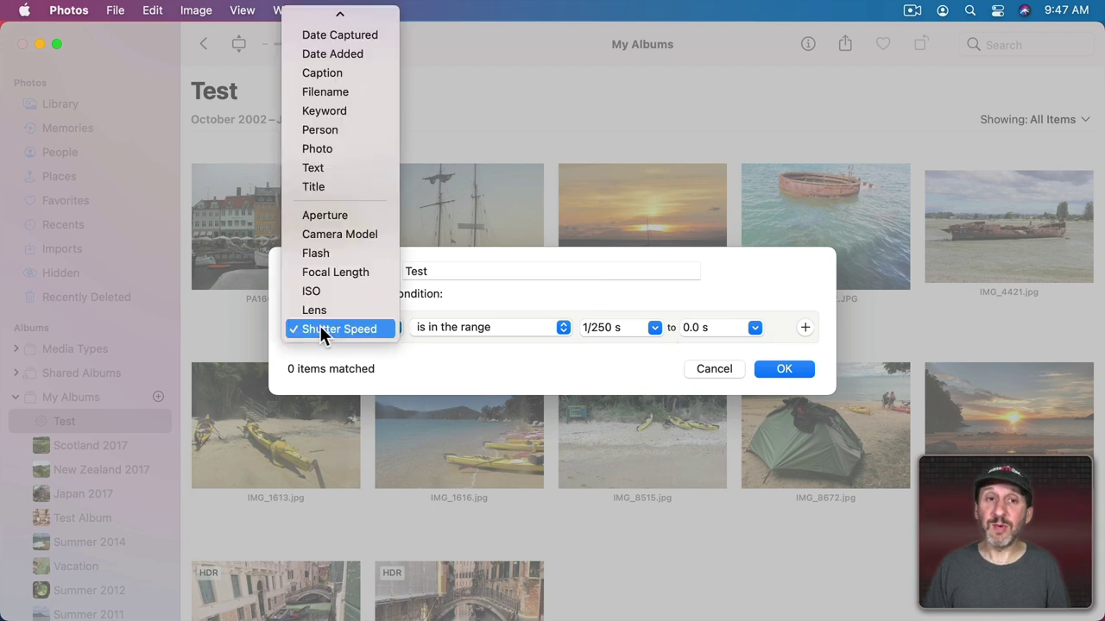
- Change the condition to Photo is portrait, matching 19 items
click(323, 149)
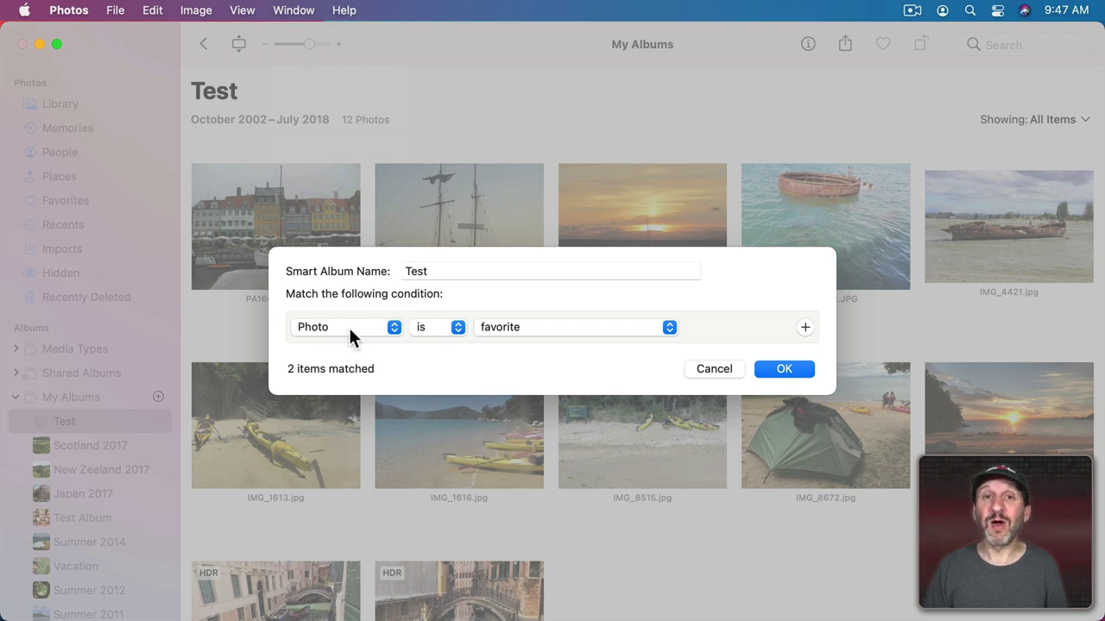
click(449, 331)
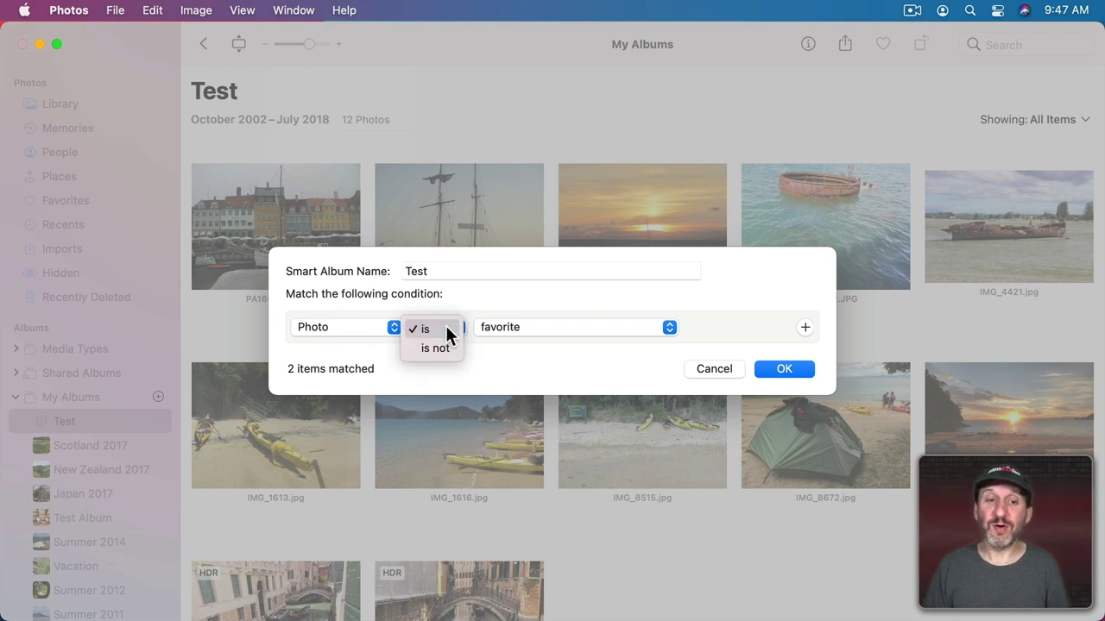
click(511, 326)
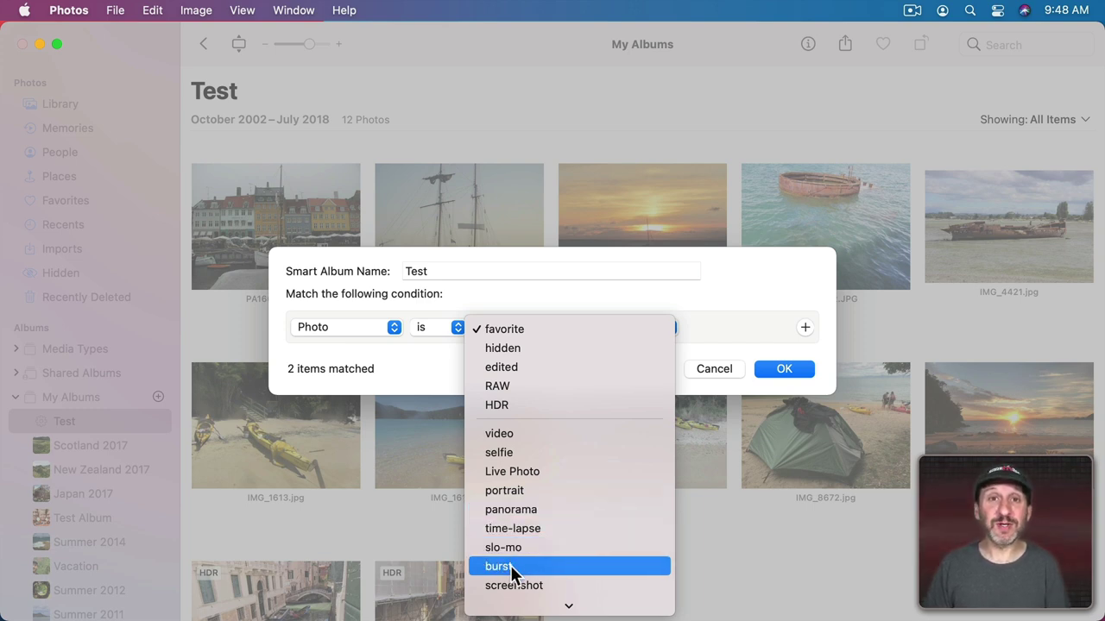
scroll(510, 565, down, 2)
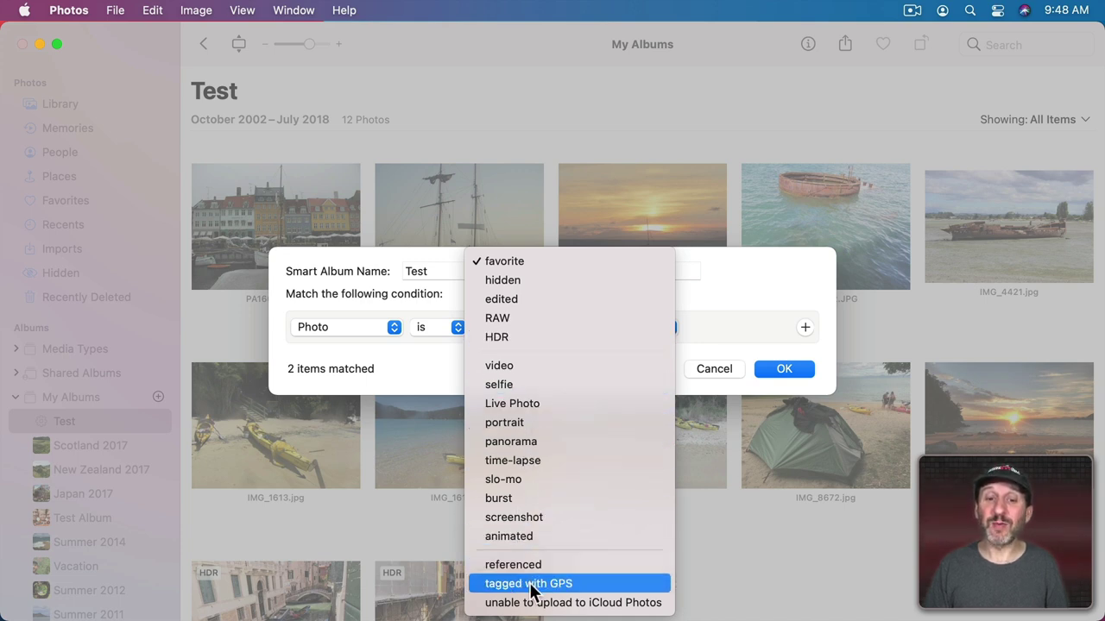
scroll(523, 334, up, 2)
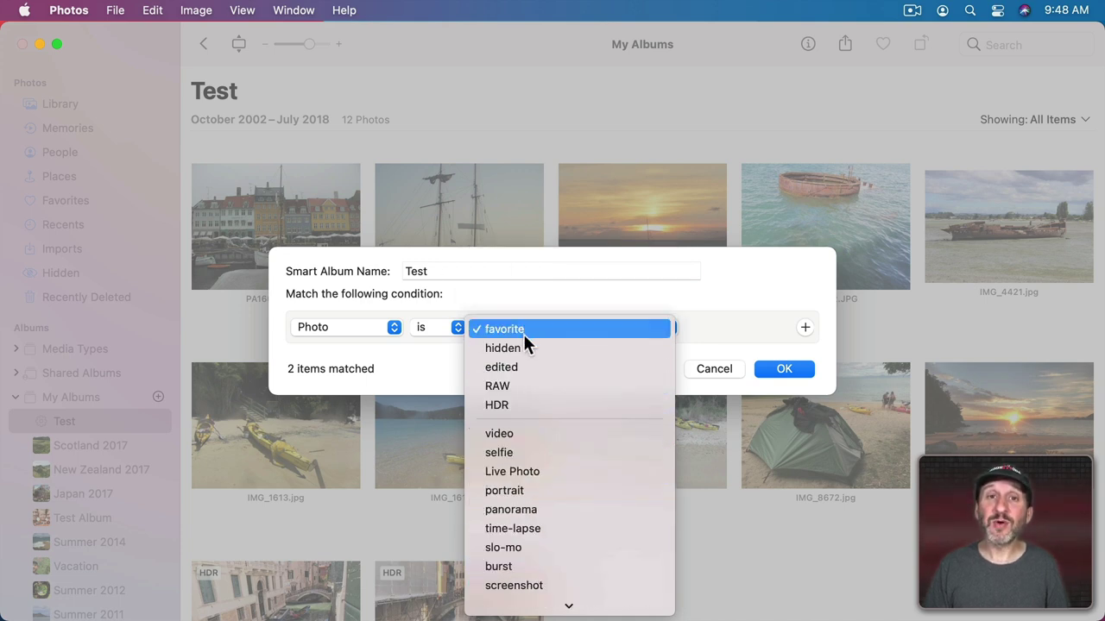
click(534, 488)
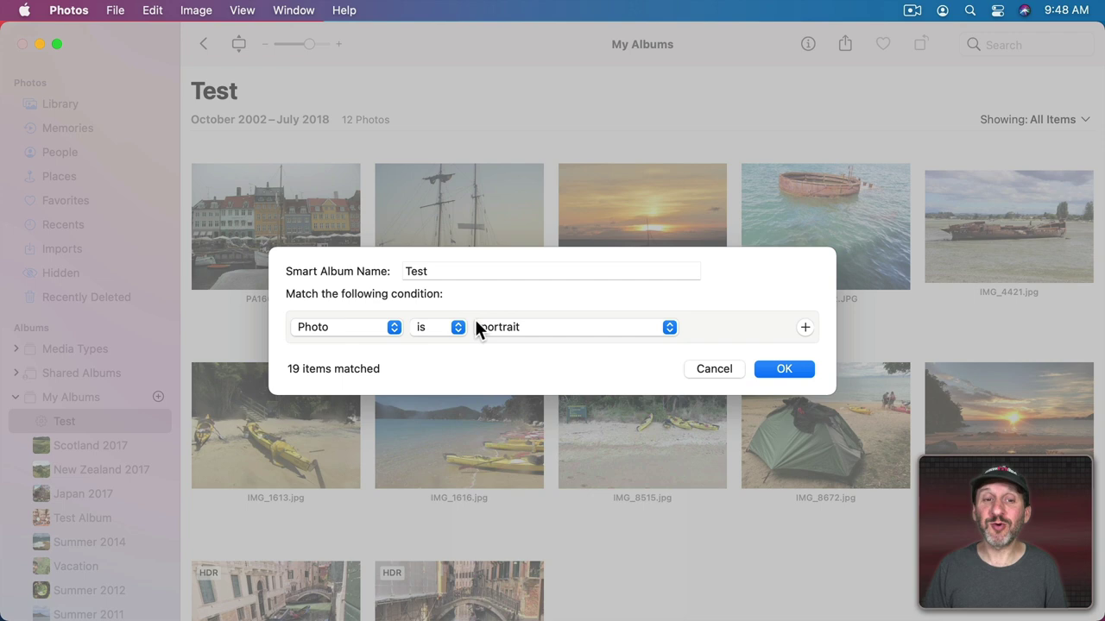
- Add a second condition, Date Added is in the last 300 days
click(805, 327)
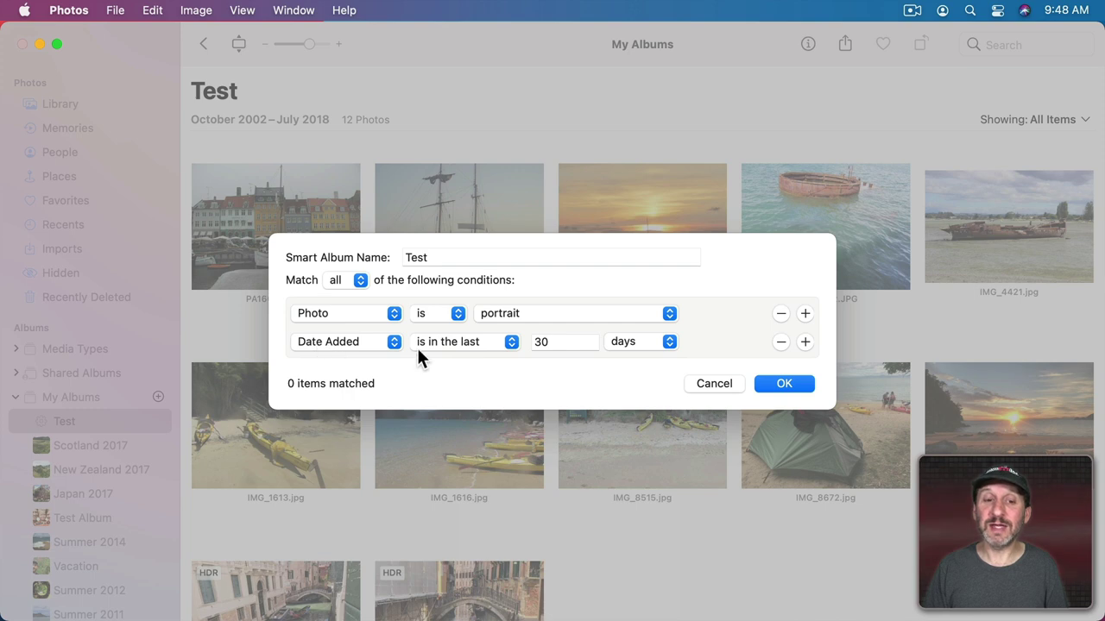
click(562, 343)
text(0)
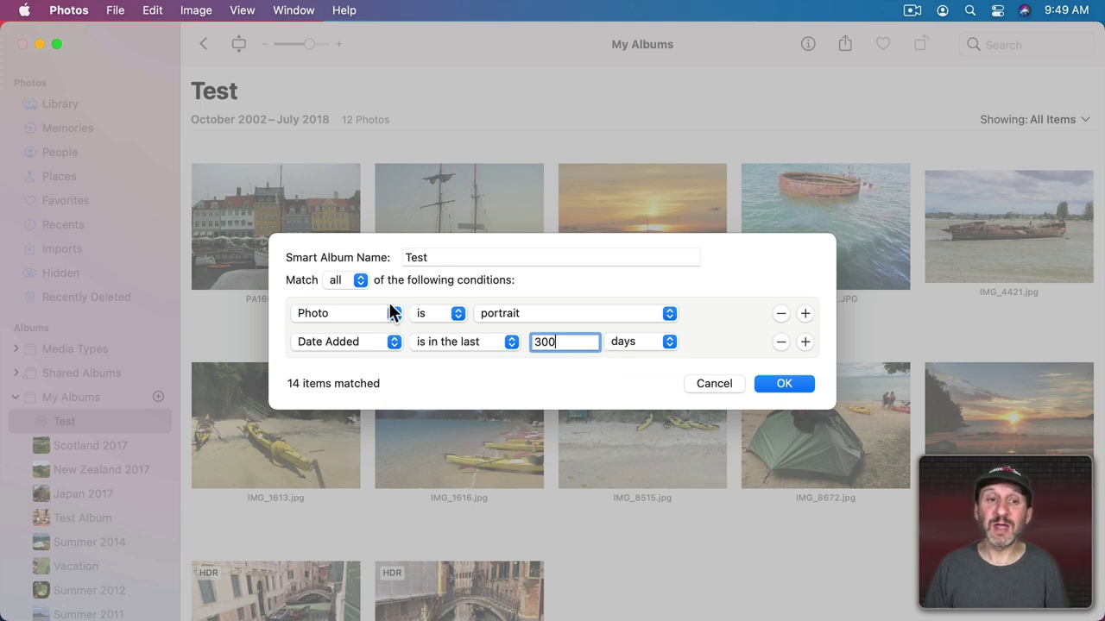
- Try matching any condition, then set Match back to all, leaving 14 items
click(343, 278)
click(343, 266)
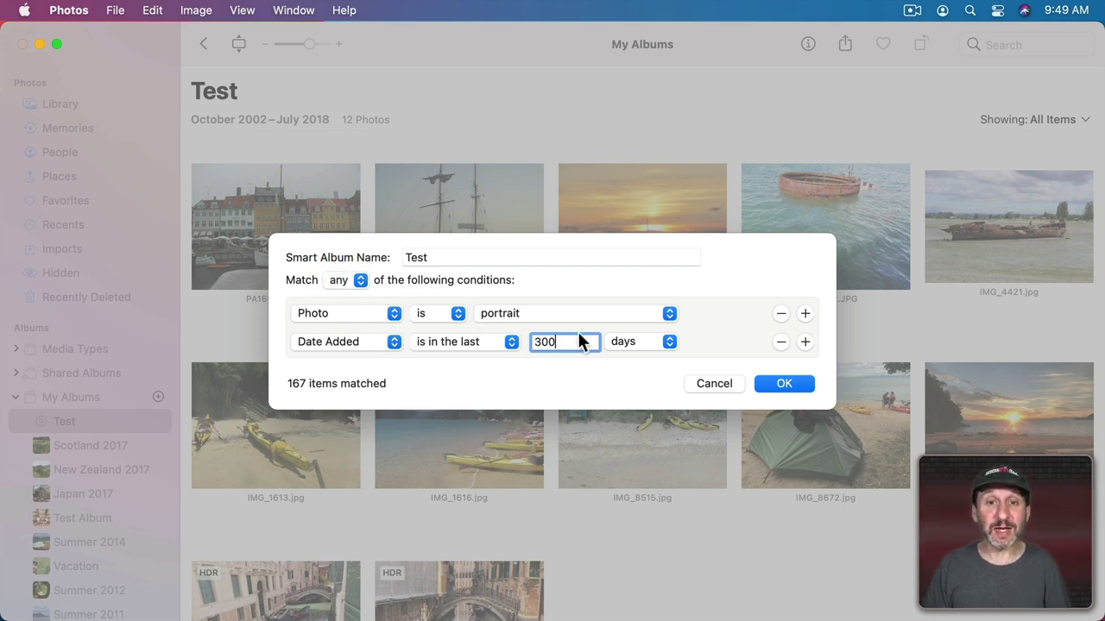
click(345, 281)
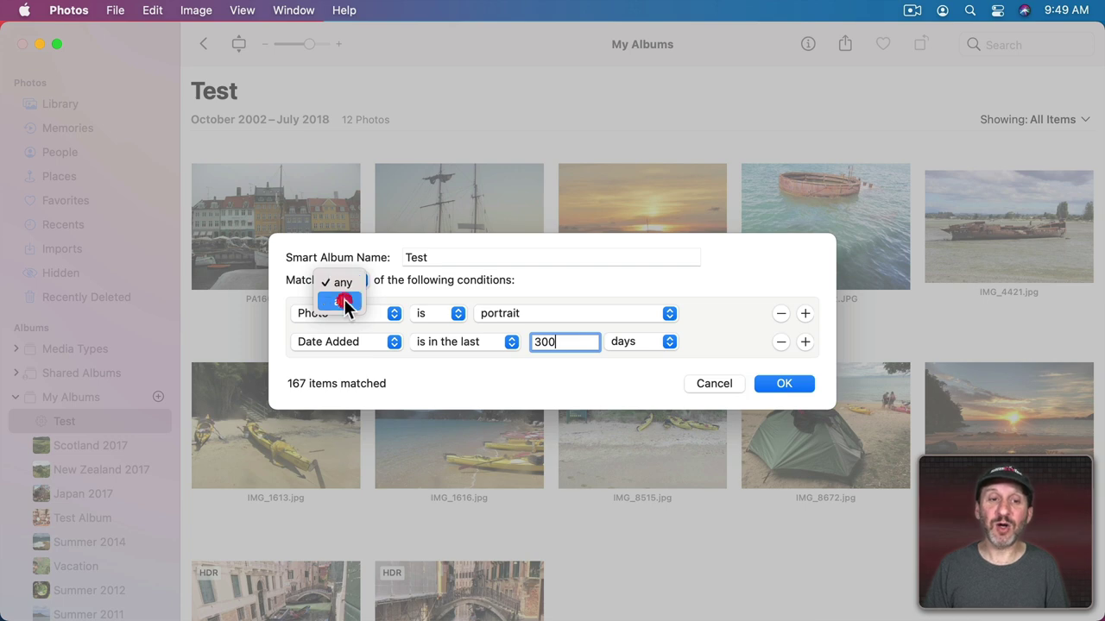
click(343, 299)
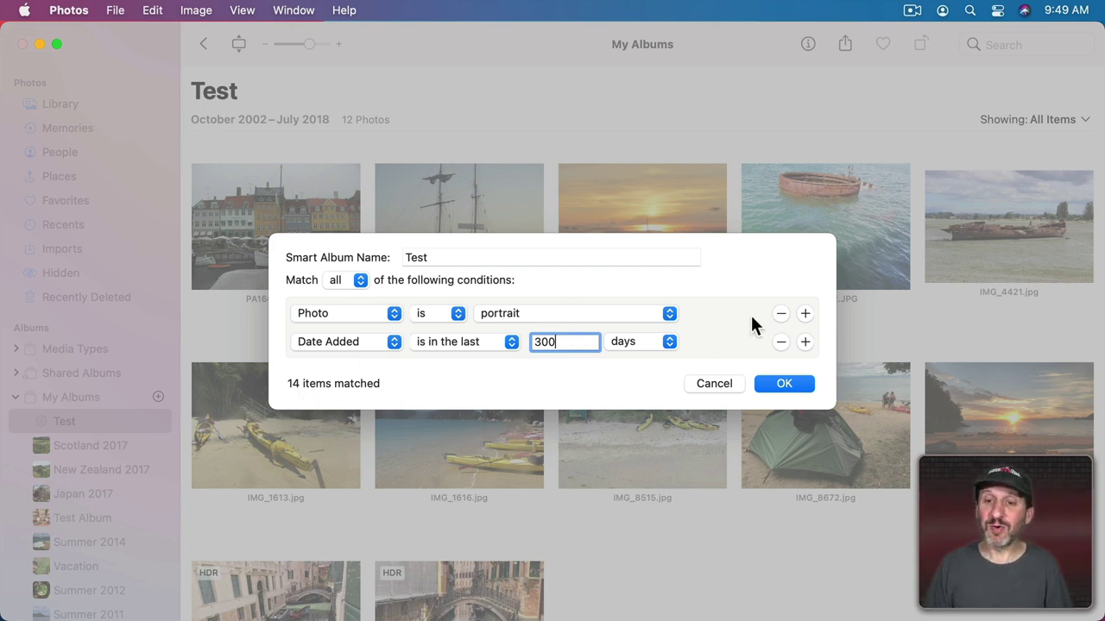
- Replace the Photo is Portrait condition with a new Photo is RAW condition
click(782, 314)
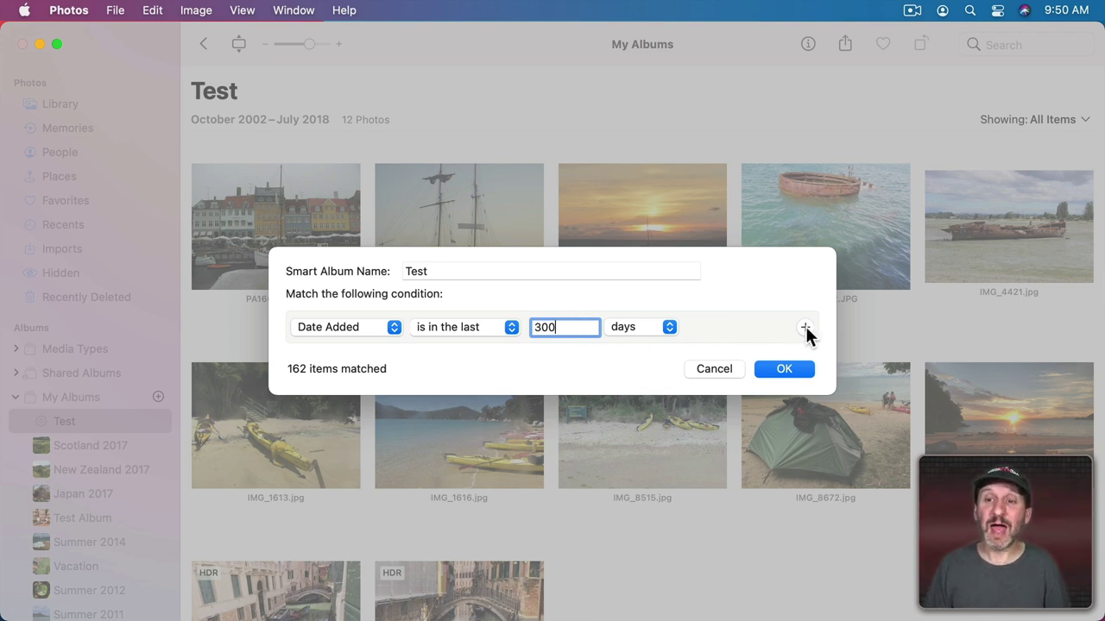
click(805, 328)
click(355, 341)
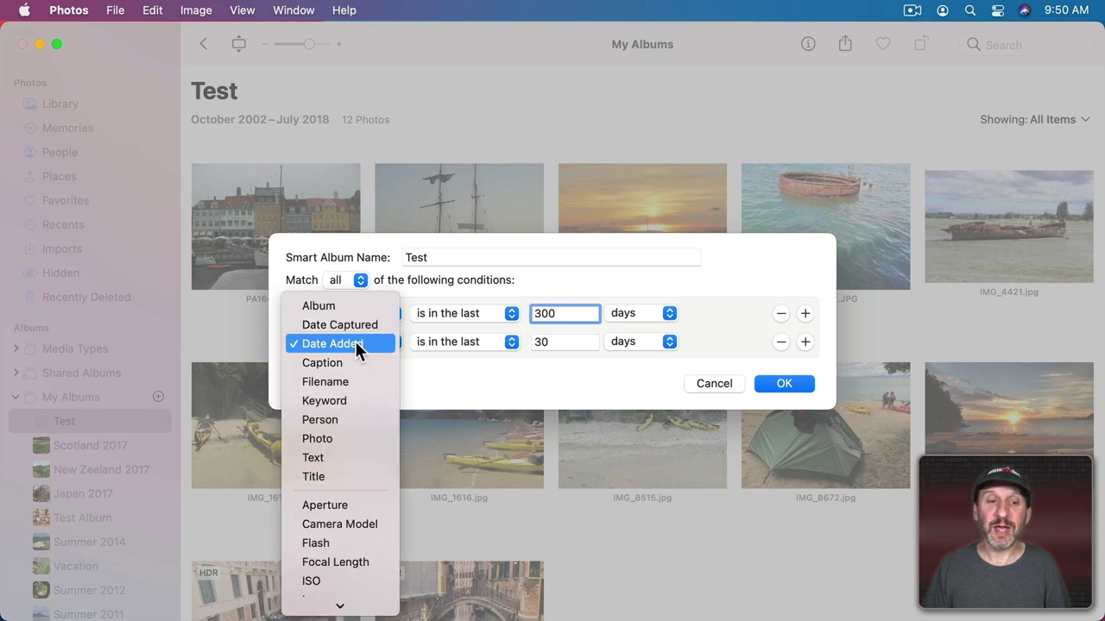
click(350, 438)
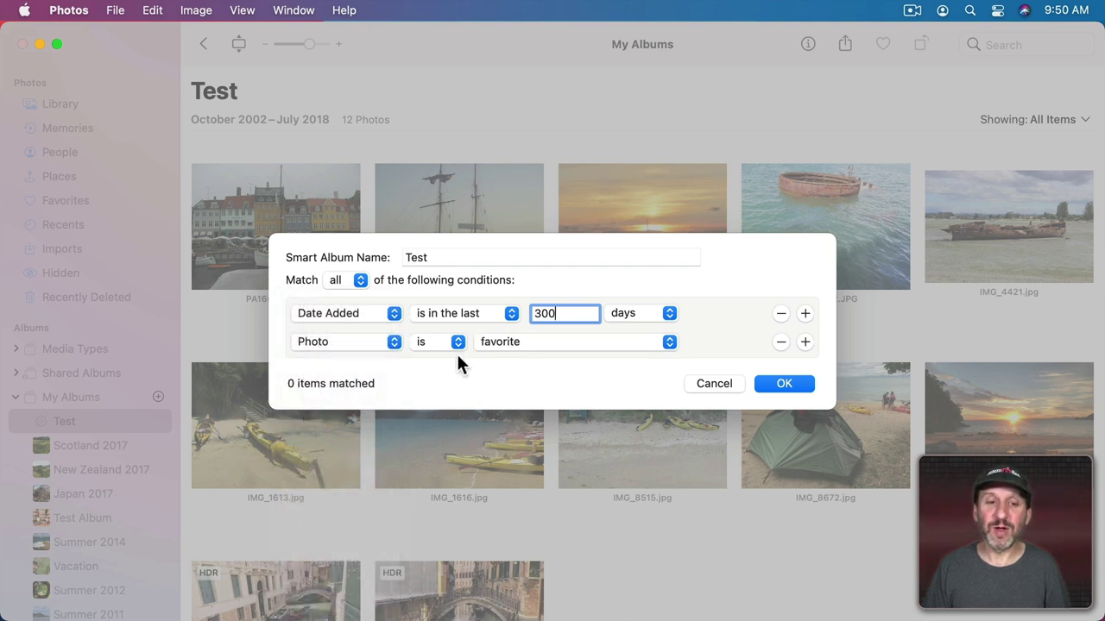
click(499, 341)
click(504, 399)
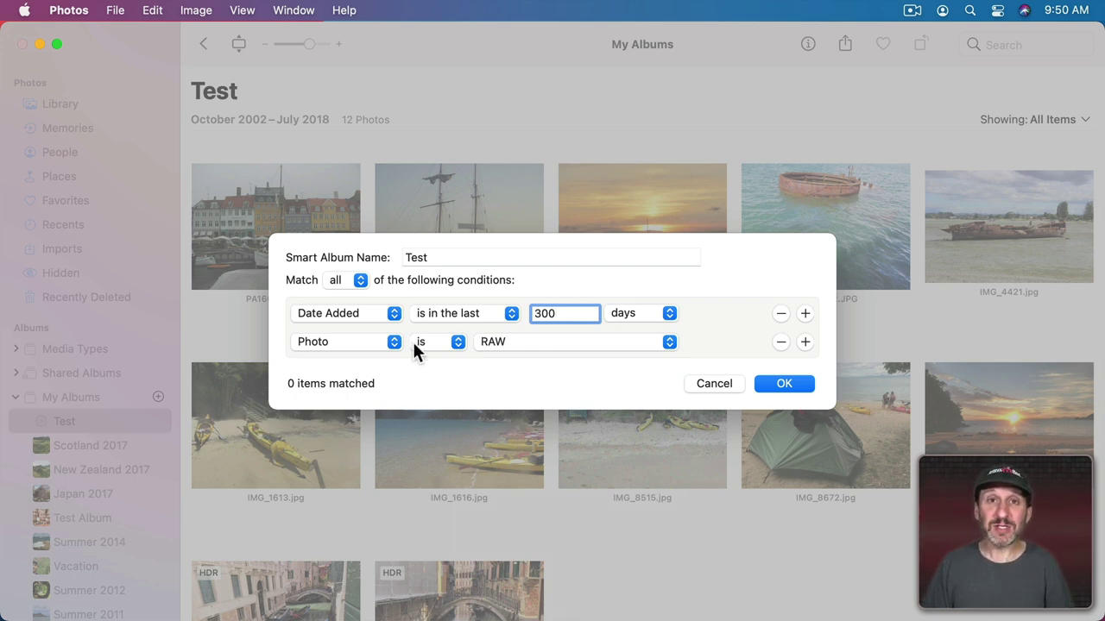
- Discard the smart album edits and view the RAW collection under Media Types
click(712, 380)
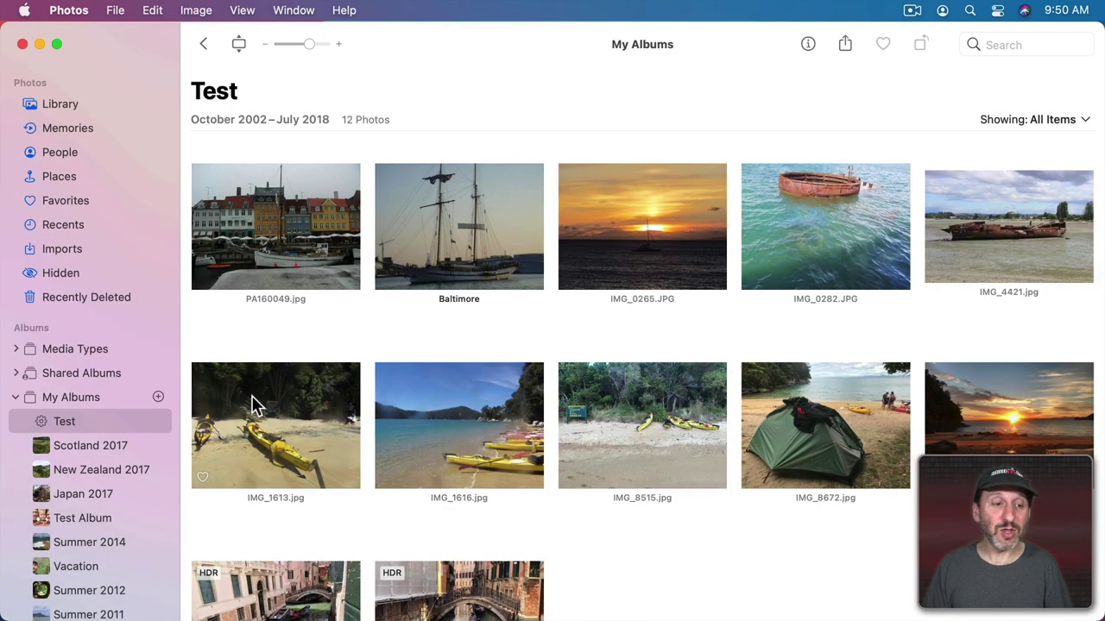
click(16, 349)
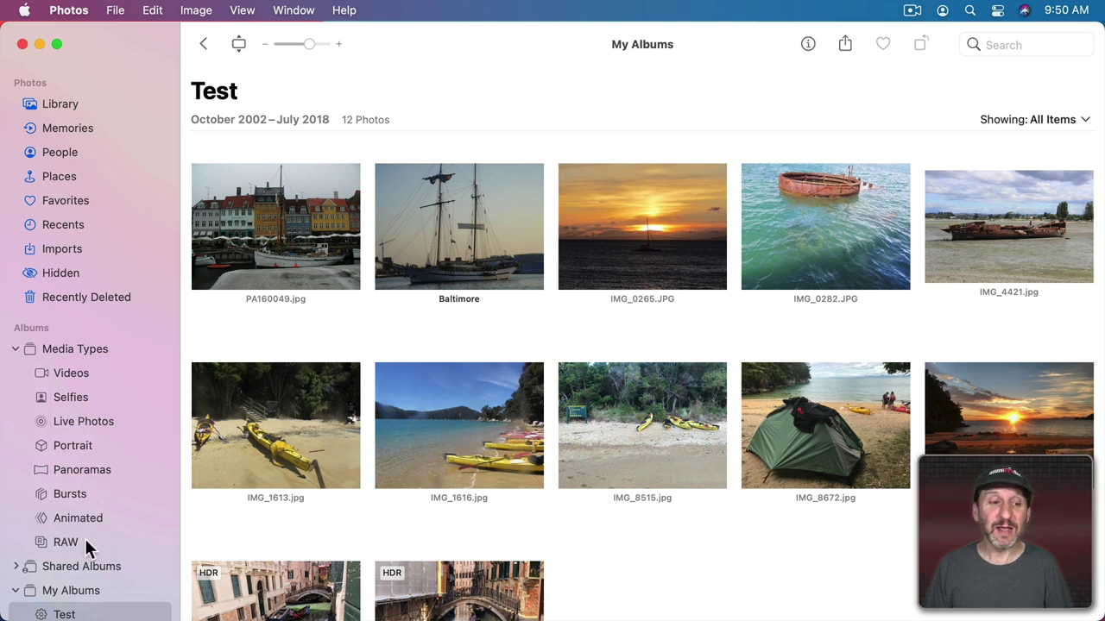
click(62, 544)
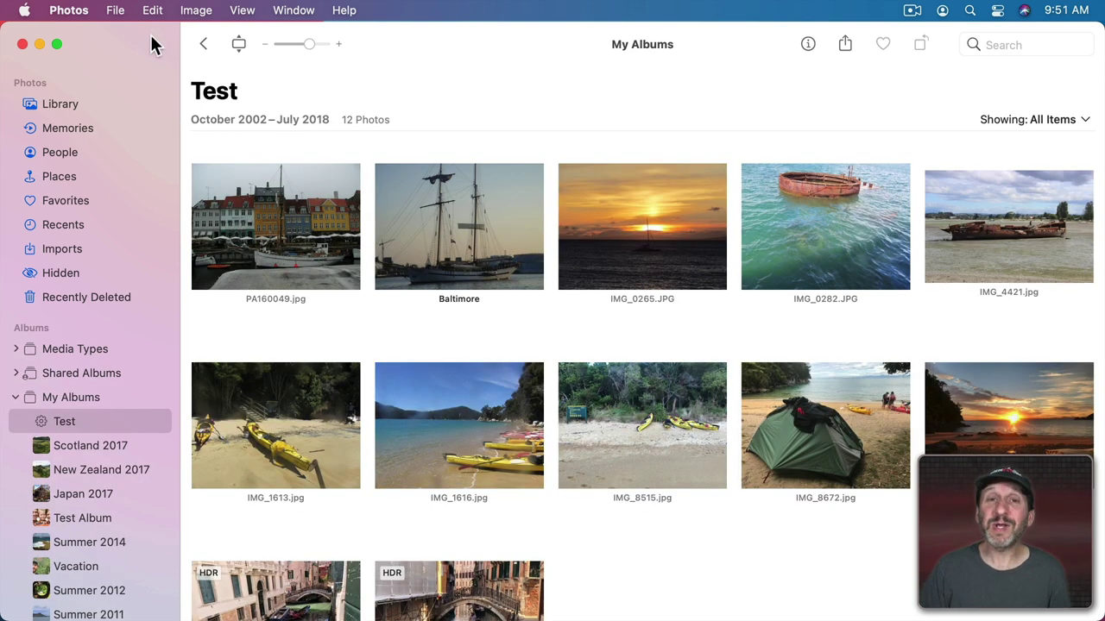
- Create a new Untitled Smart Album with File > New Smart Album
click(110, 12)
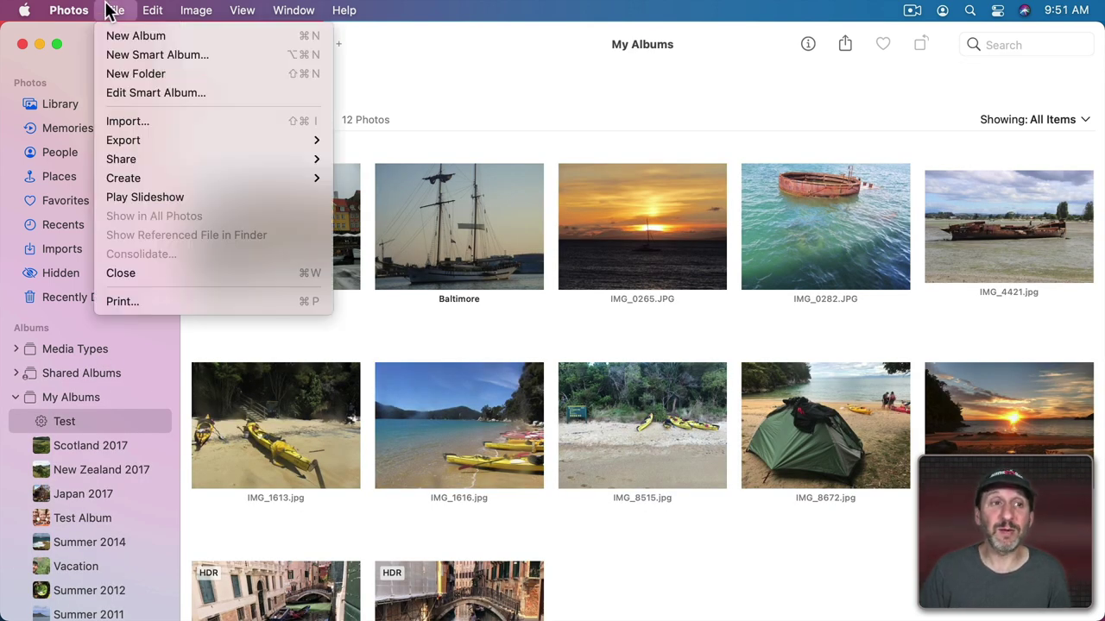
click(124, 52)
click(787, 371)
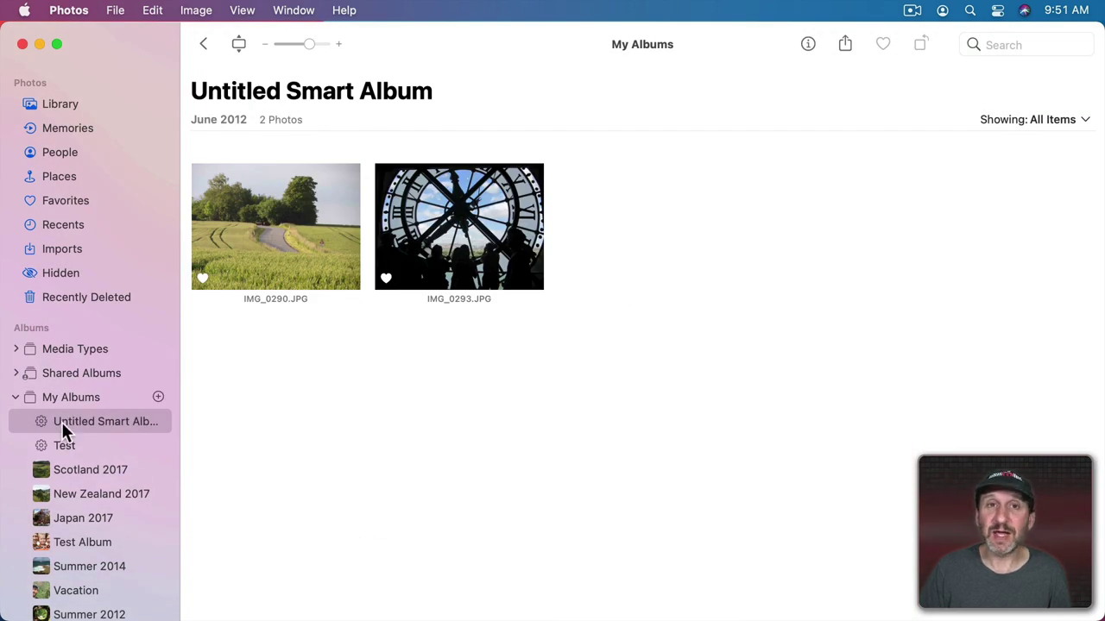
- Add an Untitled Folder under My Albums and move Test Smart Album into it
click(158, 397)
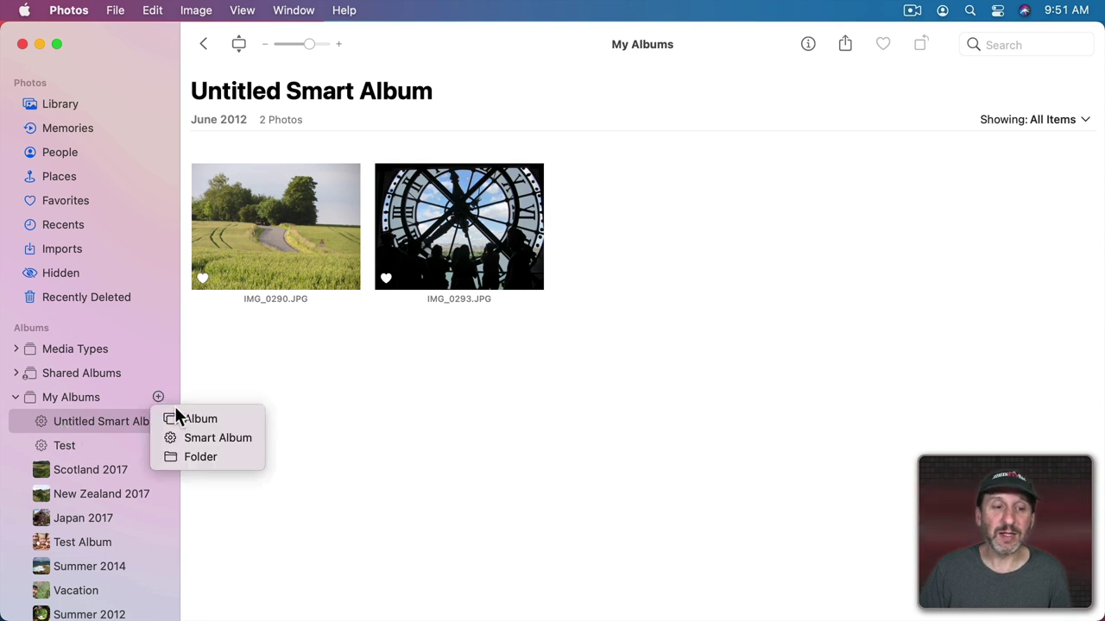
click(197, 455)
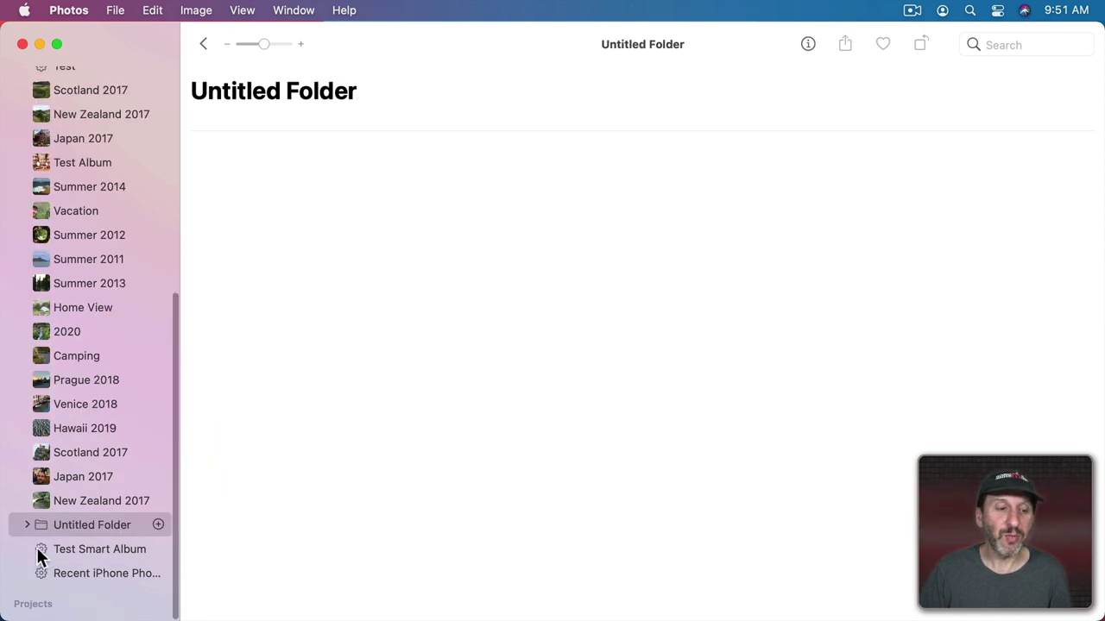
drag(73, 535, 79, 556)
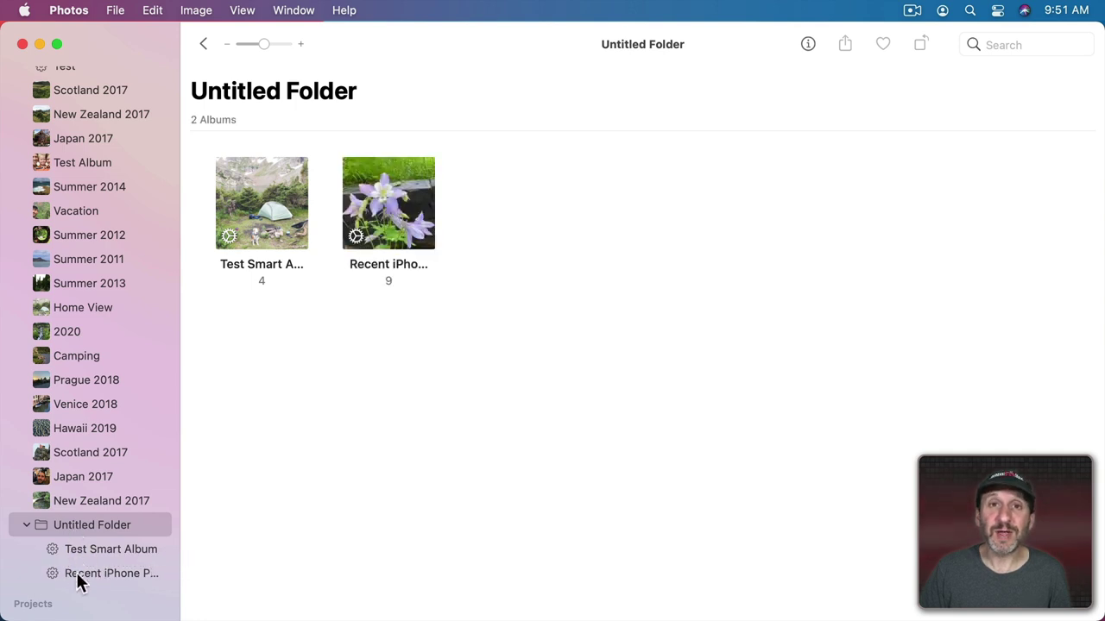
- Bring up the context options for Untitled Smart Album, including Delete Smart Album
scroll(73, 415, up, 5)
ctrl+click(68, 243)
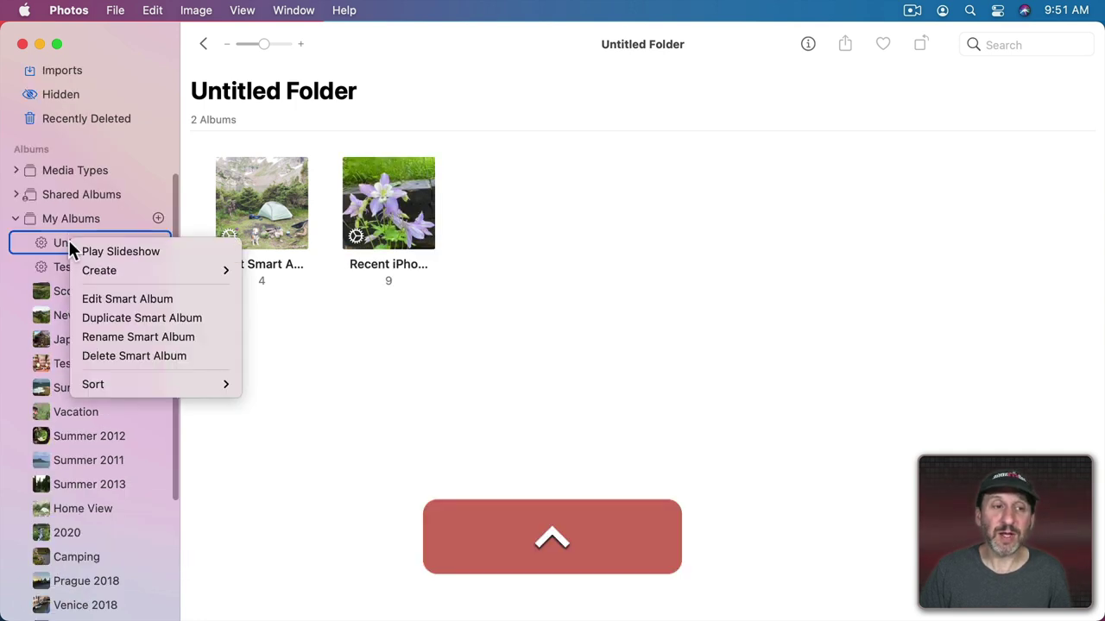